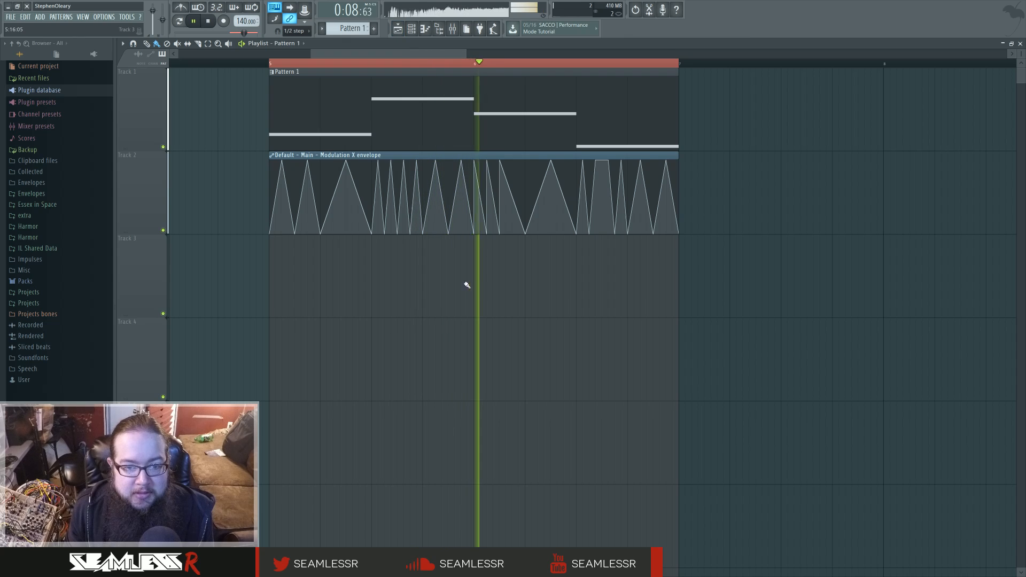
- Stop playback, open the Default channel's Sytrus synth and place its window below the playlist clips
key(space)
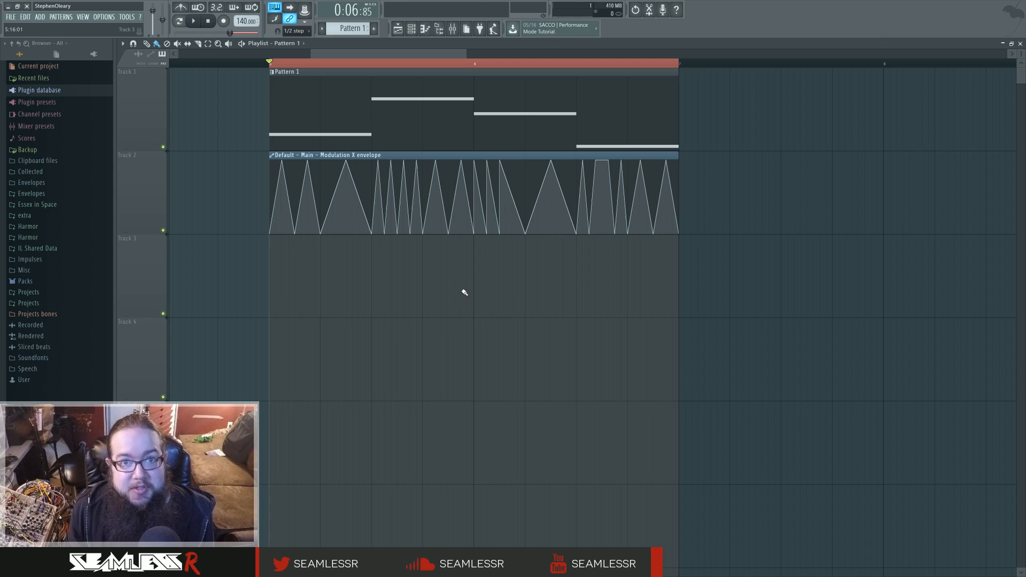
click(411, 29)
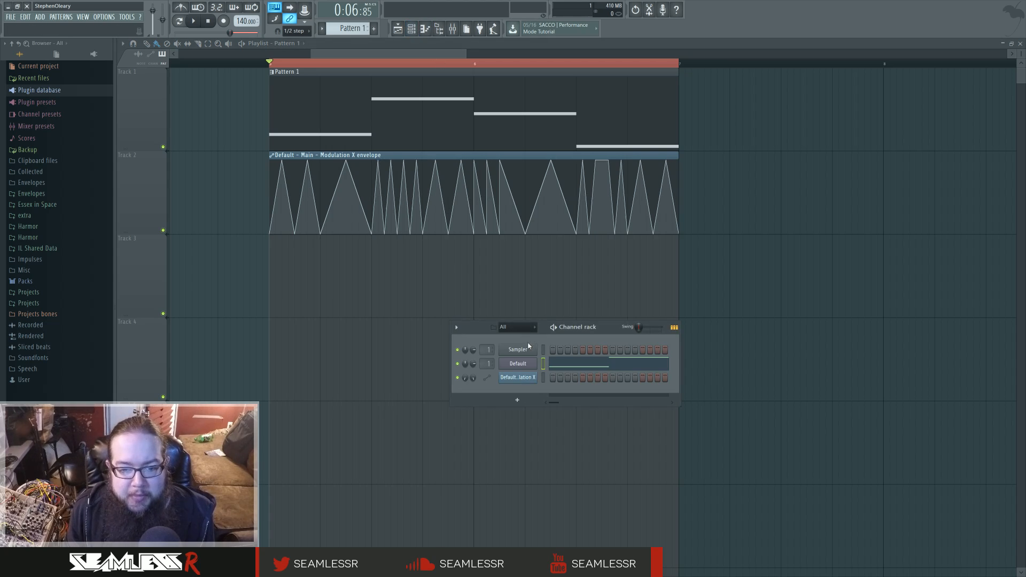
click(521, 367)
drag(462, 171, 559, 262)
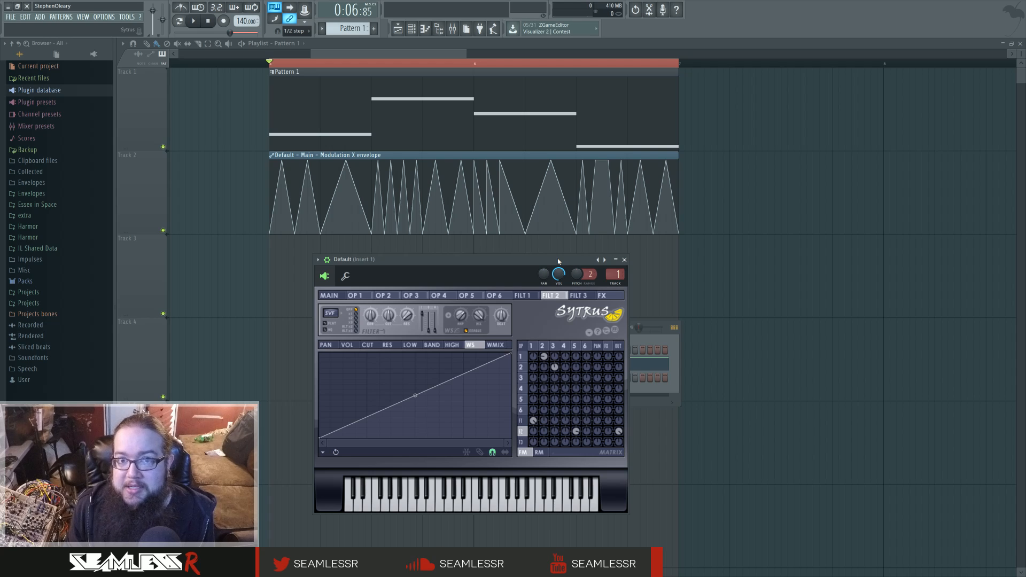
- Shift operator 1's oscillator shape from a sawtooth towards a triangle, and show filter 1's waveshaper curve
click(521, 421)
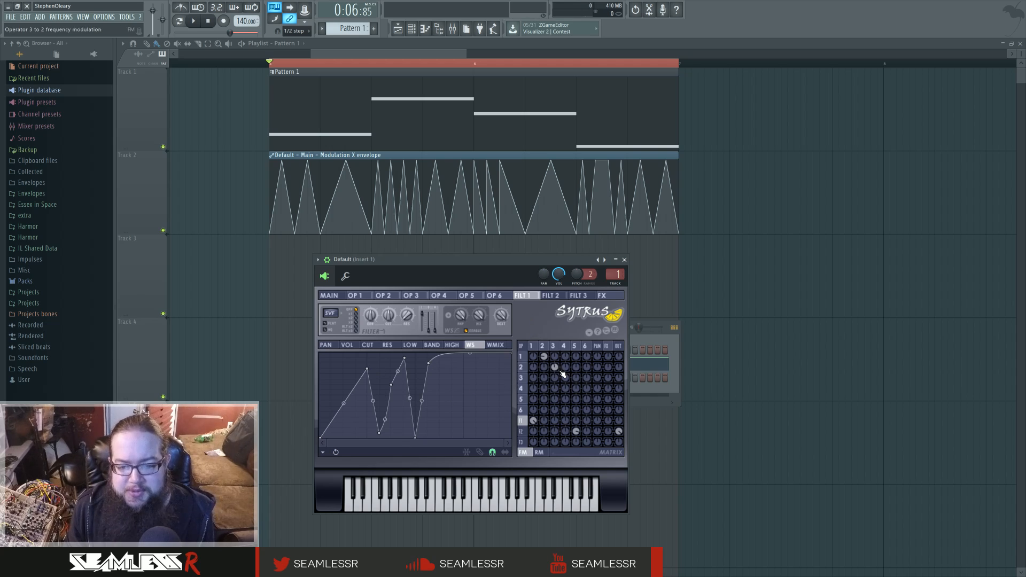
click(534, 348)
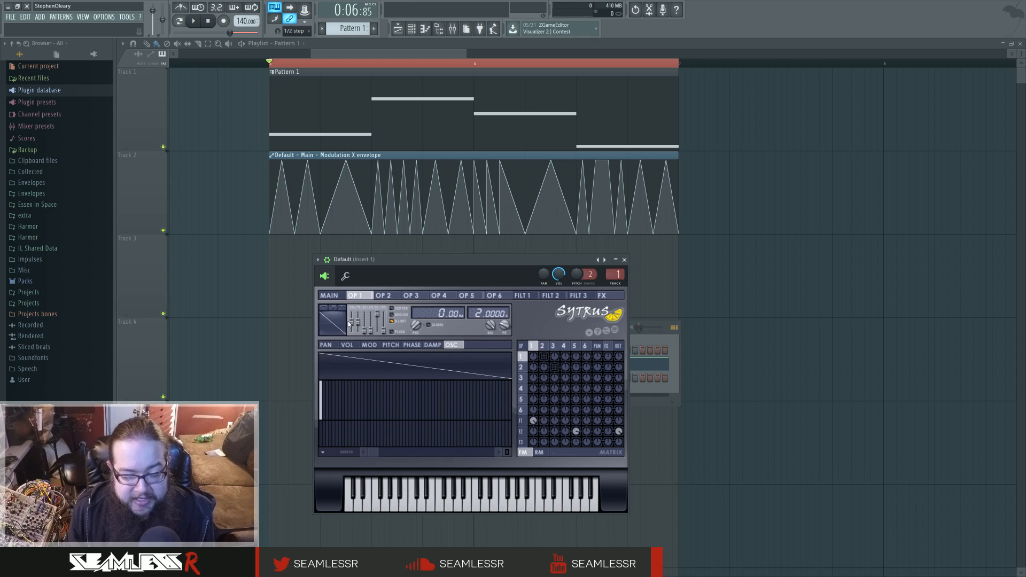
drag(351, 323, 351, 324)
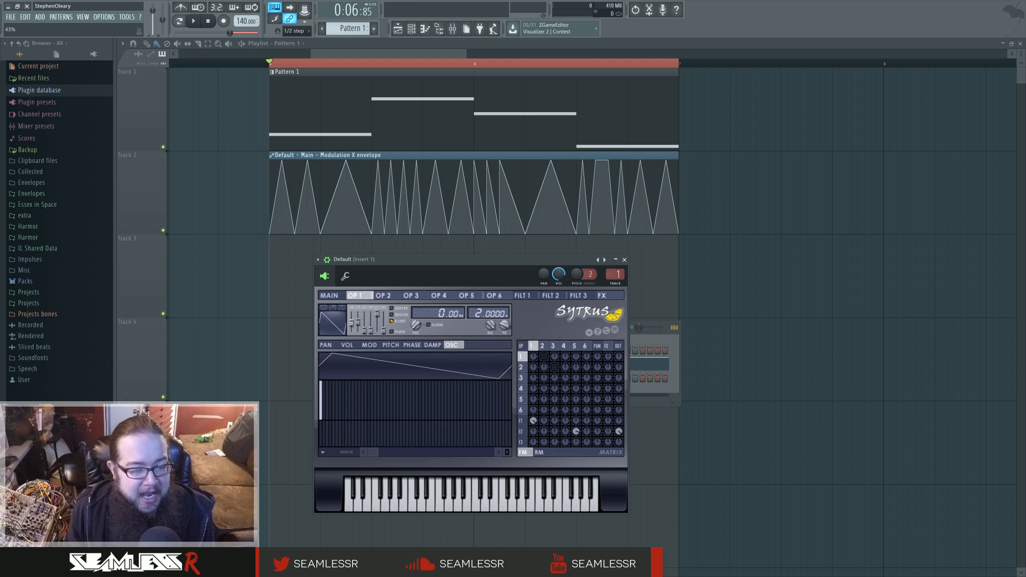
click(522, 421)
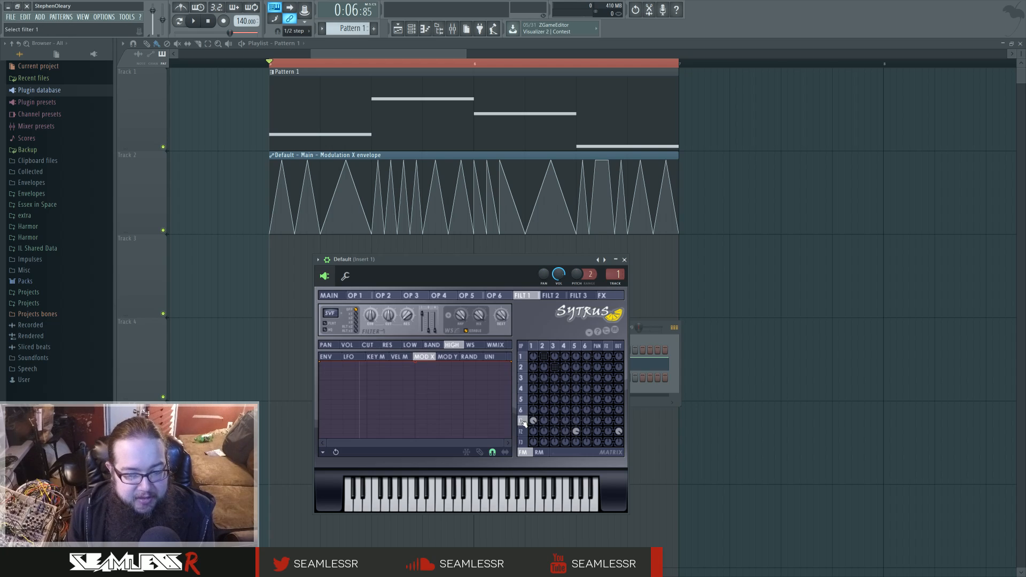
click(471, 344)
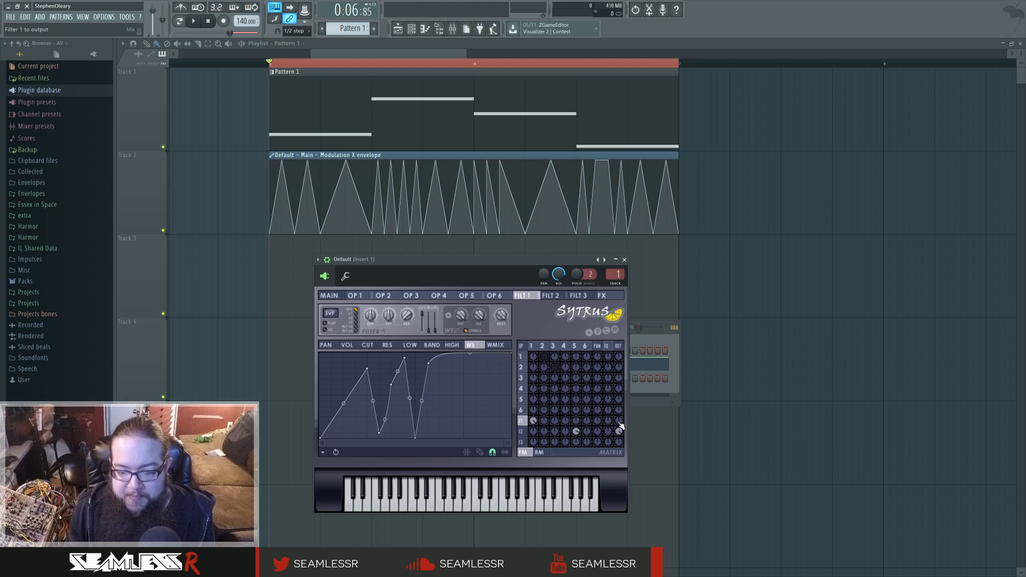
- Load Fruity WaveShaper into the first effect slot of mixer insert 1 and enlarge its window
double_click(615, 275)
click(847, 305)
mouse_move(844, 317)
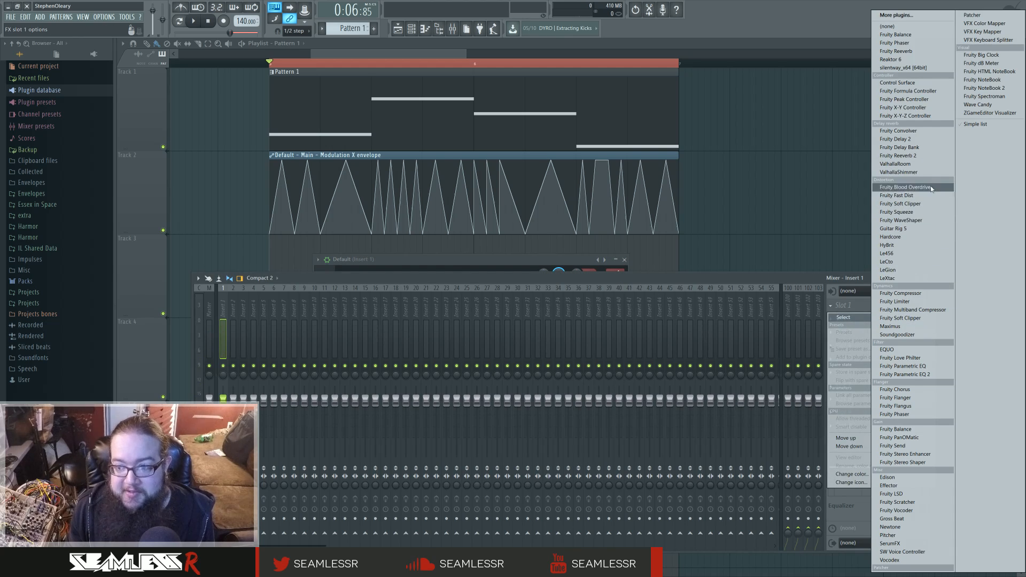
click(927, 221)
drag(226, 118, 524, 245)
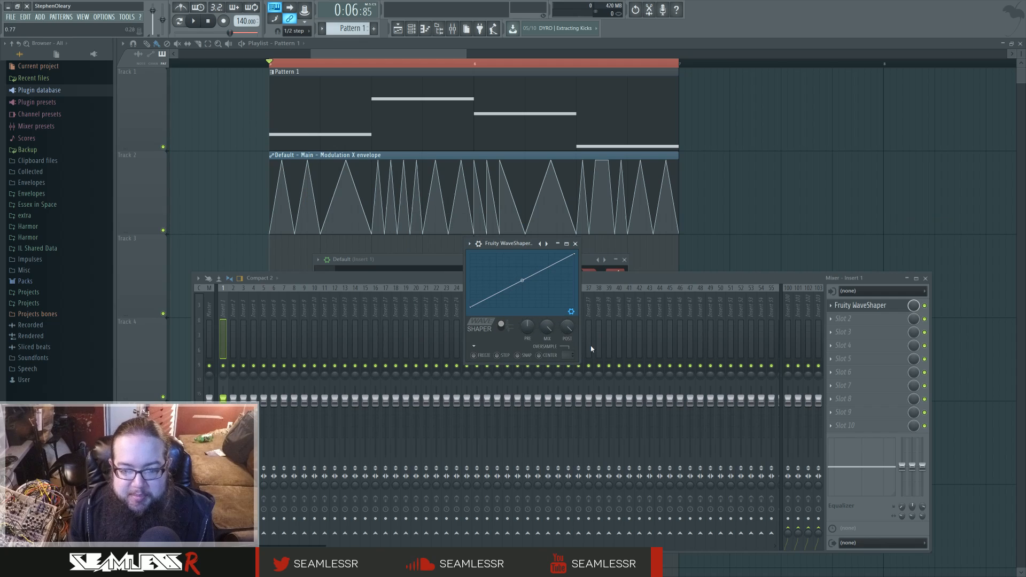
drag(581, 364, 726, 501)
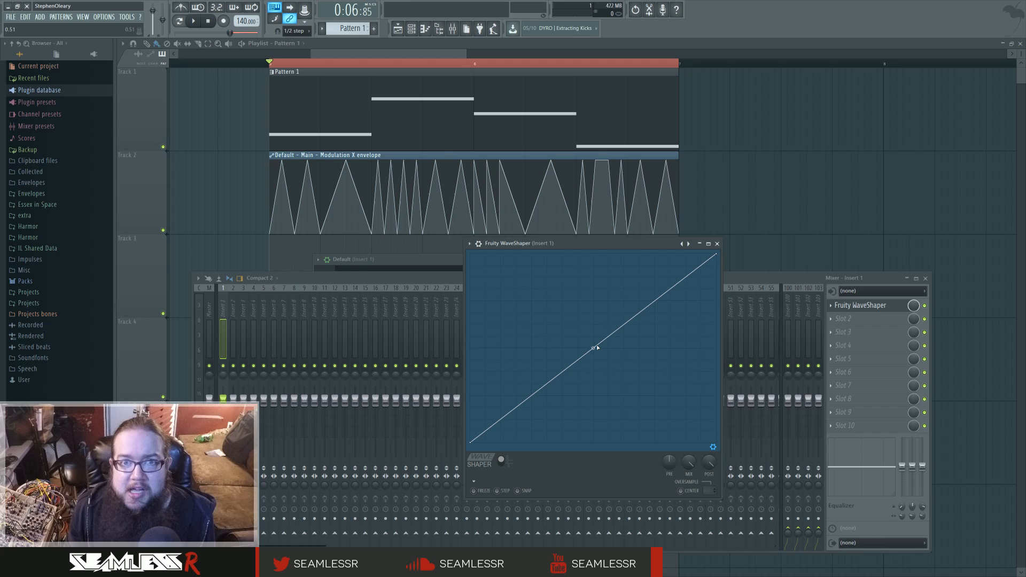
- Add a point to the WaveShaper curve and place it at the graph's centre with grid snapping on
right_click(561, 371)
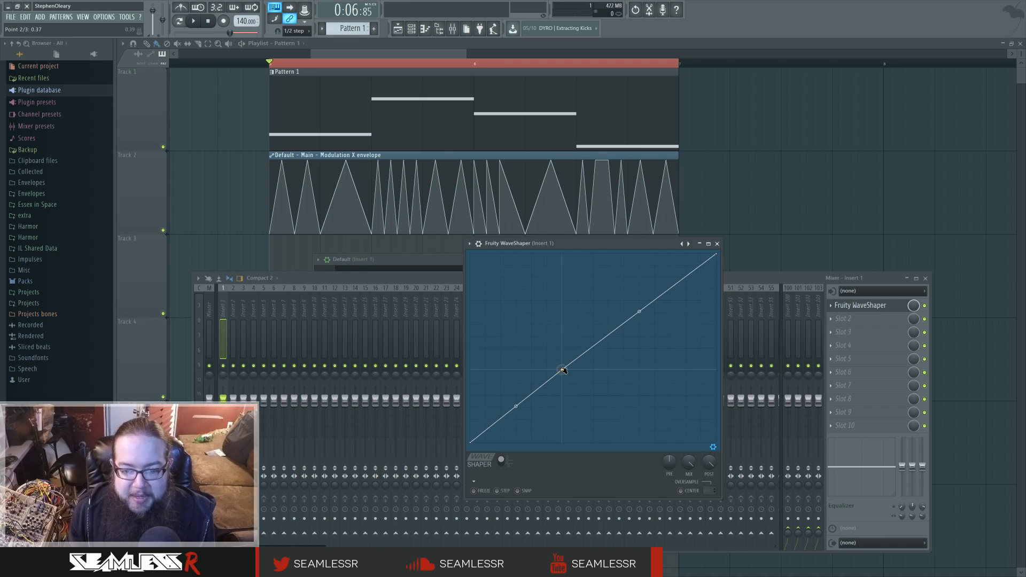
drag(565, 372, 591, 348)
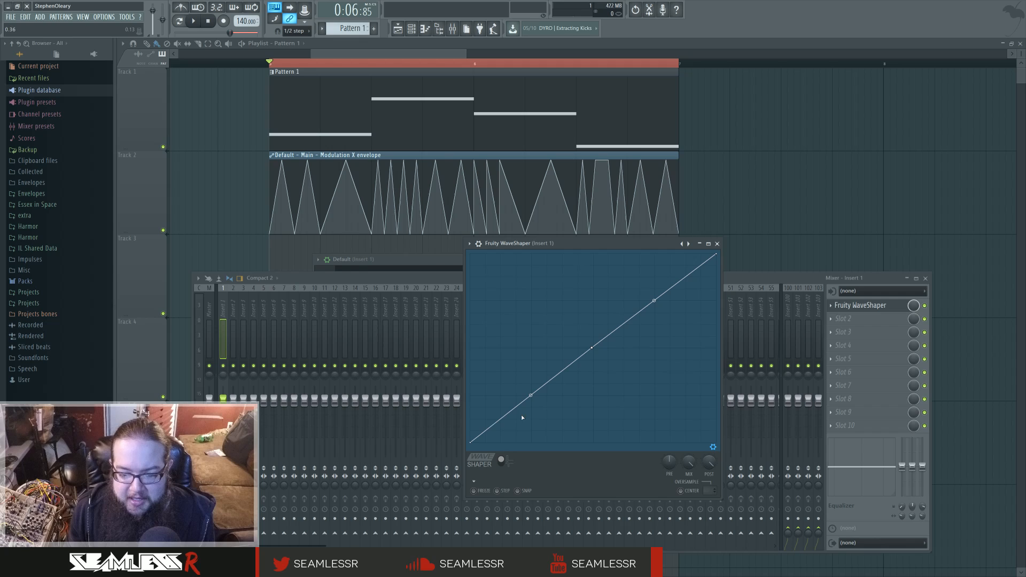
click(517, 490)
drag(592, 348, 594, 348)
- Add six points to the upper half of the WaveShaper curve to form a jagged zigzag with vertical jumps
right_click(609, 336)
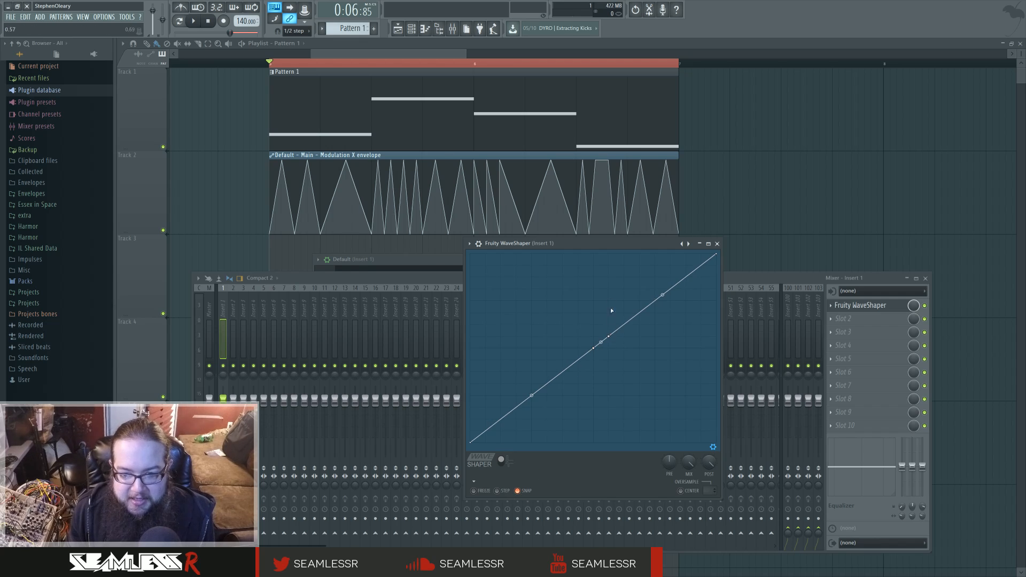
right_click(609, 289)
right_click(639, 348)
right_click(639, 265)
right_click(670, 336)
right_click(670, 277)
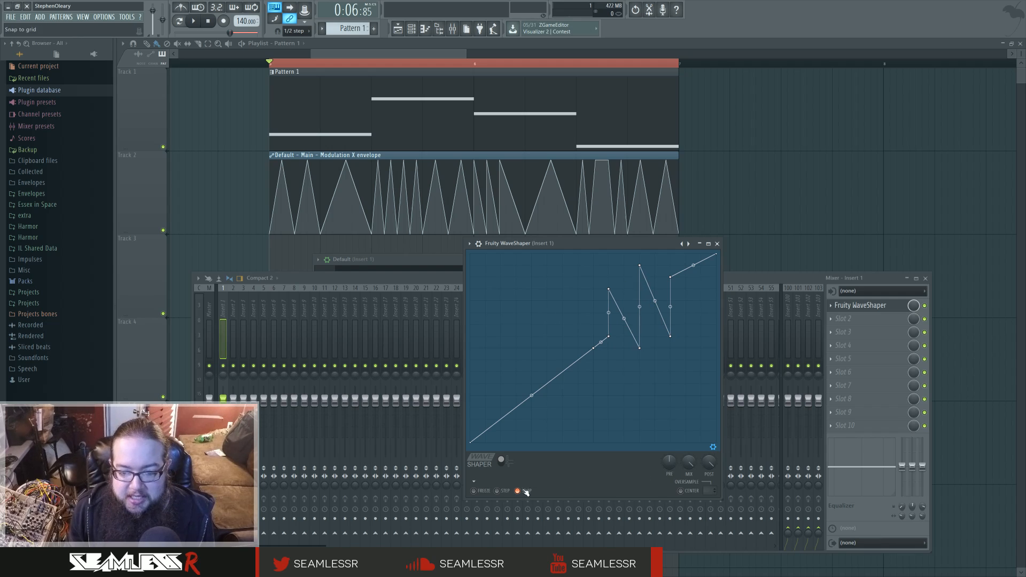
- Close and reopen the Fruity WaveShaper, and switch its unipolar/bipolar mode over and back
click(717, 243)
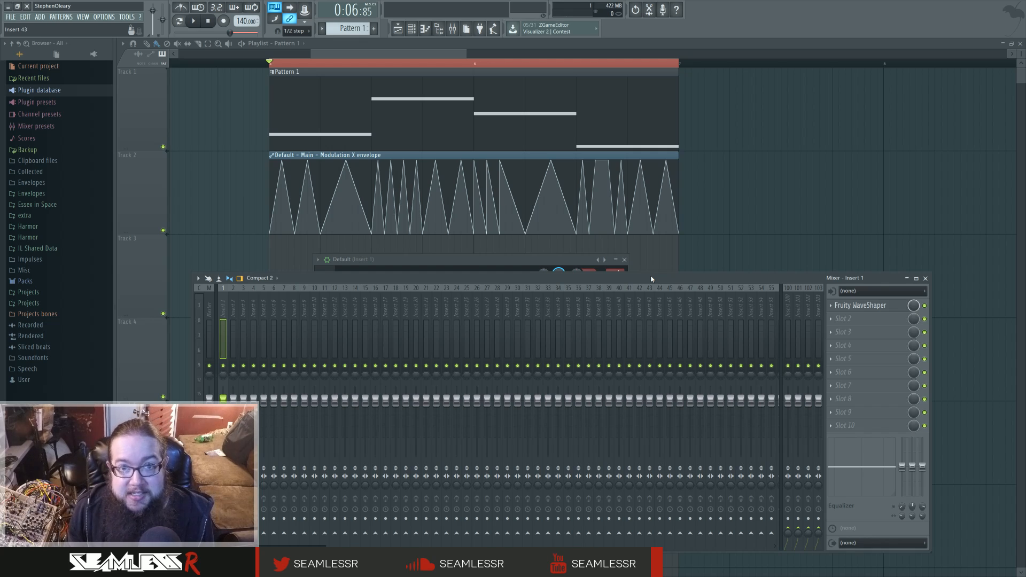
click(866, 306)
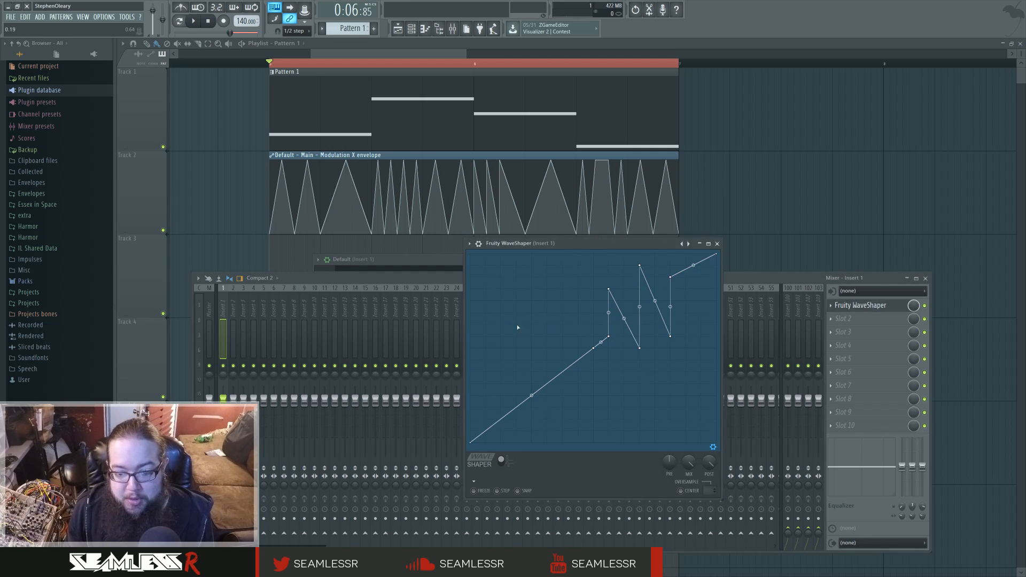
click(500, 463)
click(501, 463)
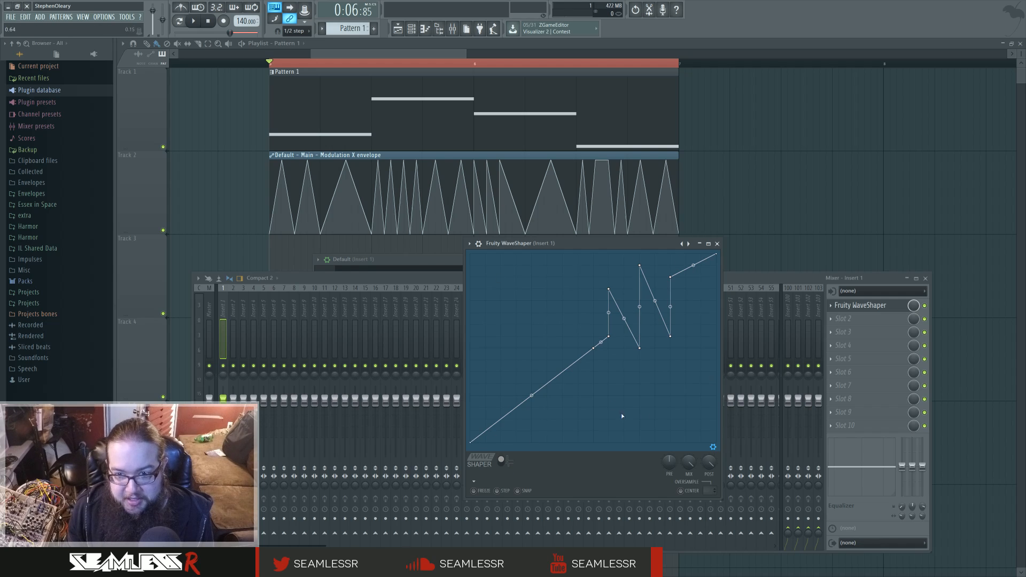
- Remove Fruity WaveShaper from the first effect slot of insert 1 and close the mixer
click(831, 305)
mouse_move(845, 317)
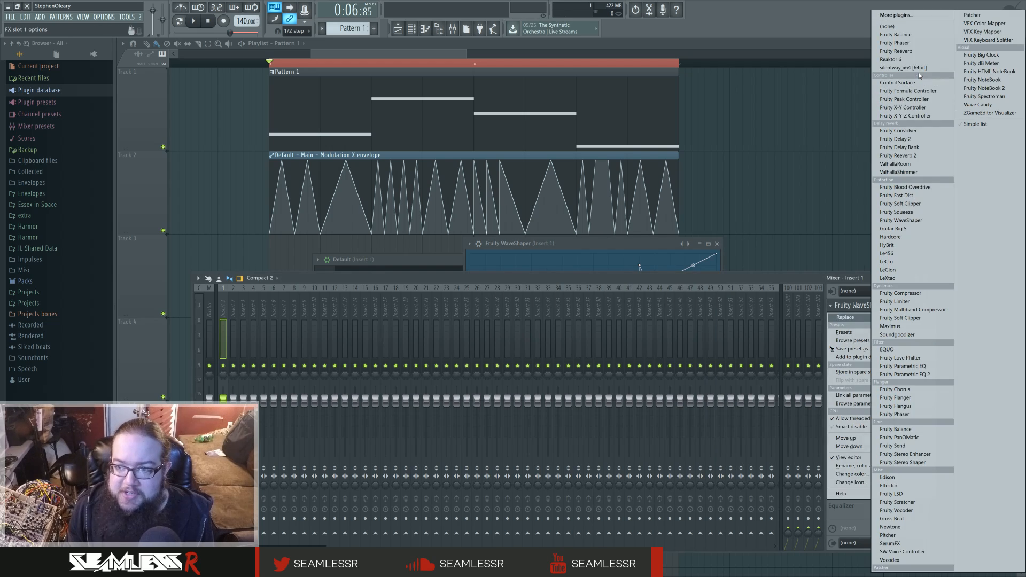
click(911, 29)
click(925, 278)
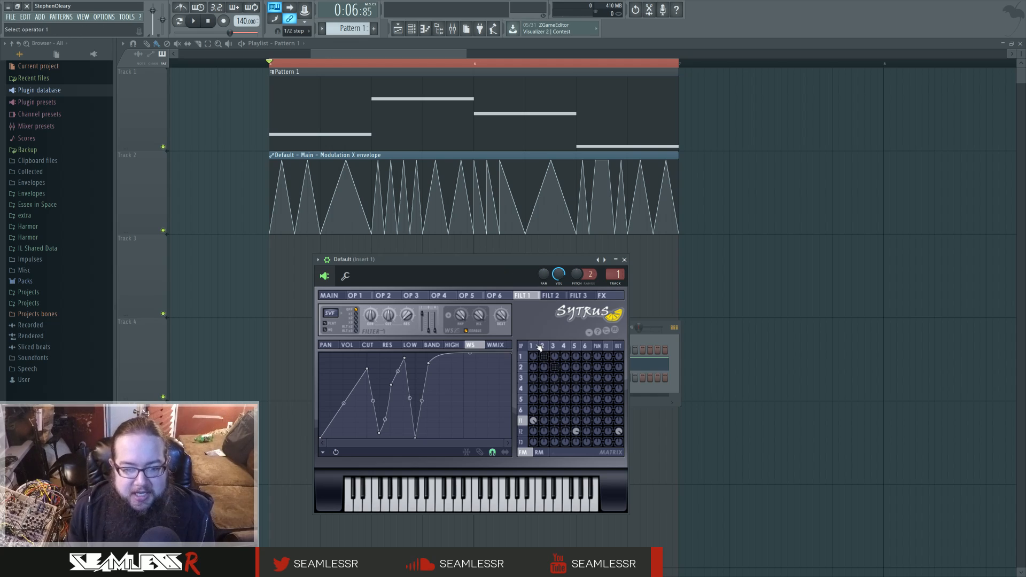
- Examine operator 1's oscillator shape and its volume Mod X curve, and compare with filter 1's volume modulation
key(space)
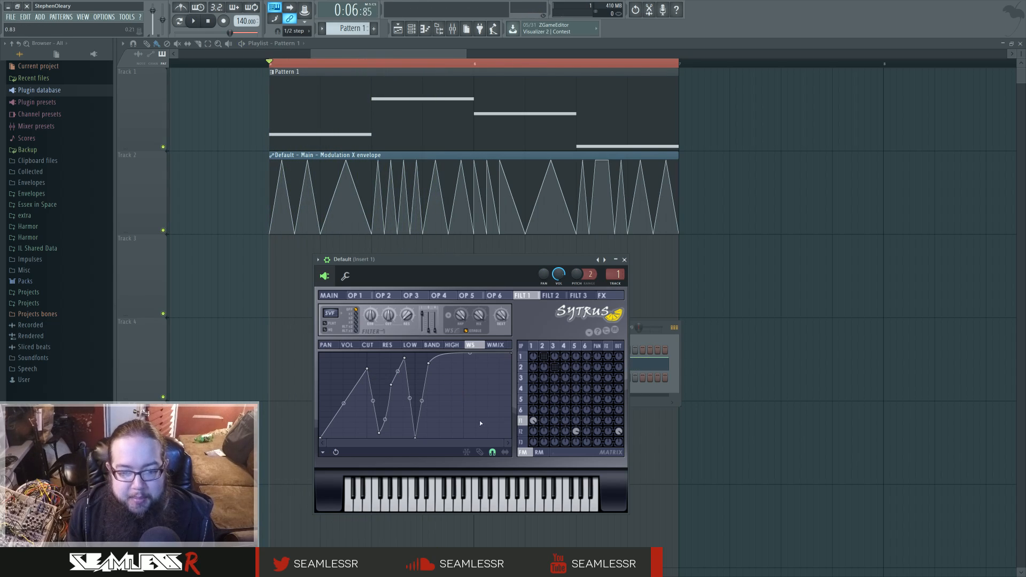
click(534, 347)
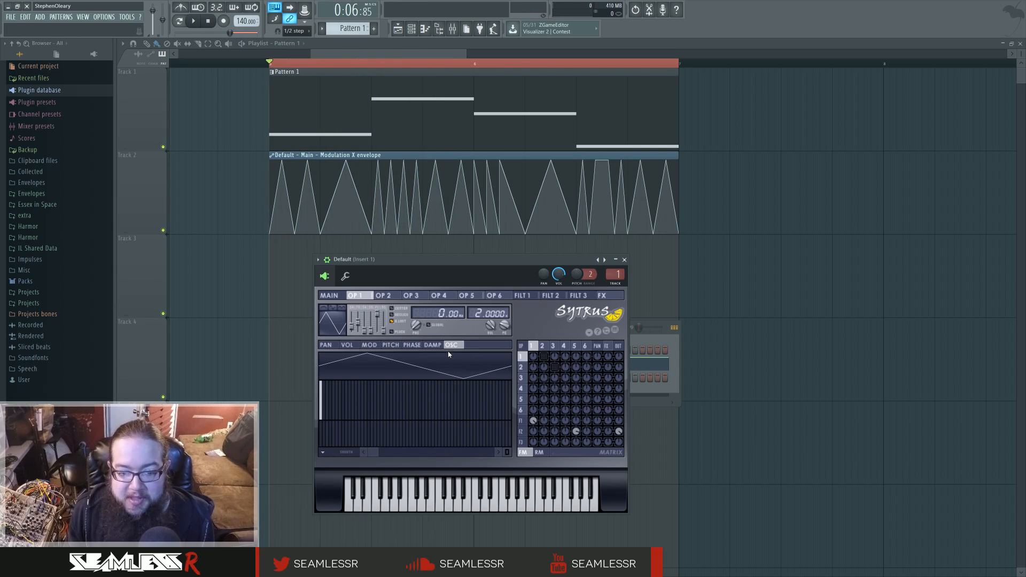
click(368, 344)
click(347, 345)
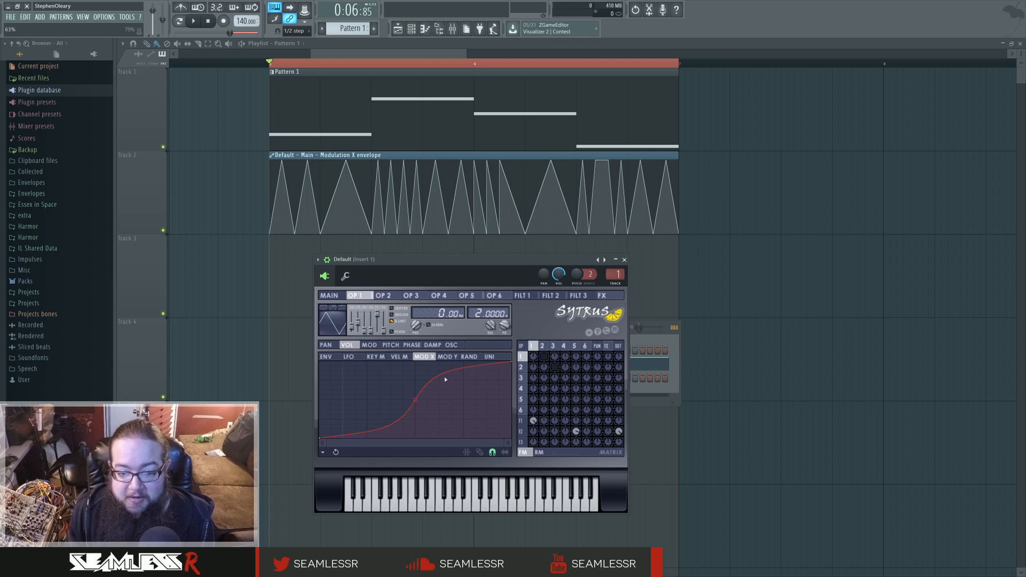
click(522, 421)
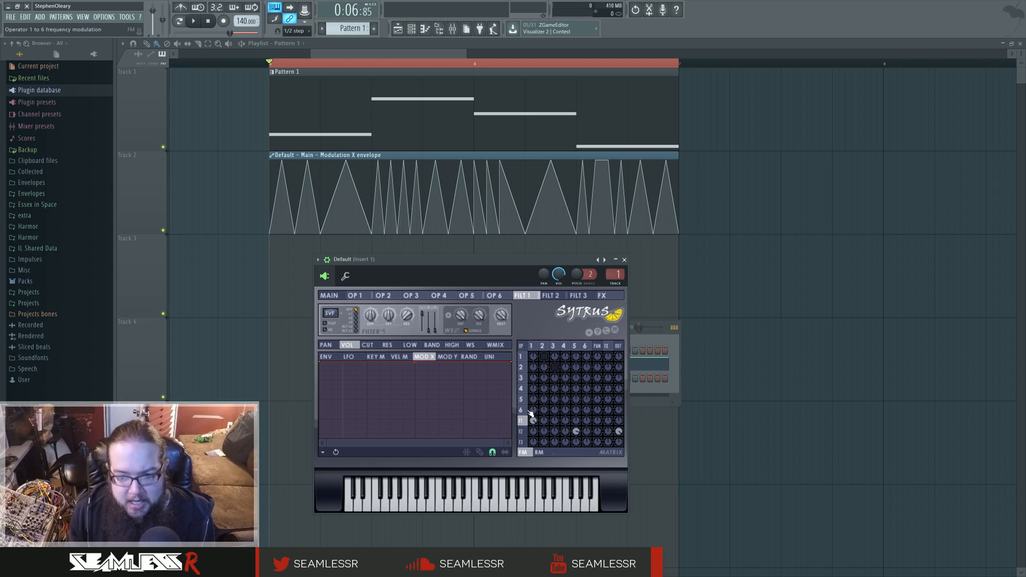
click(533, 346)
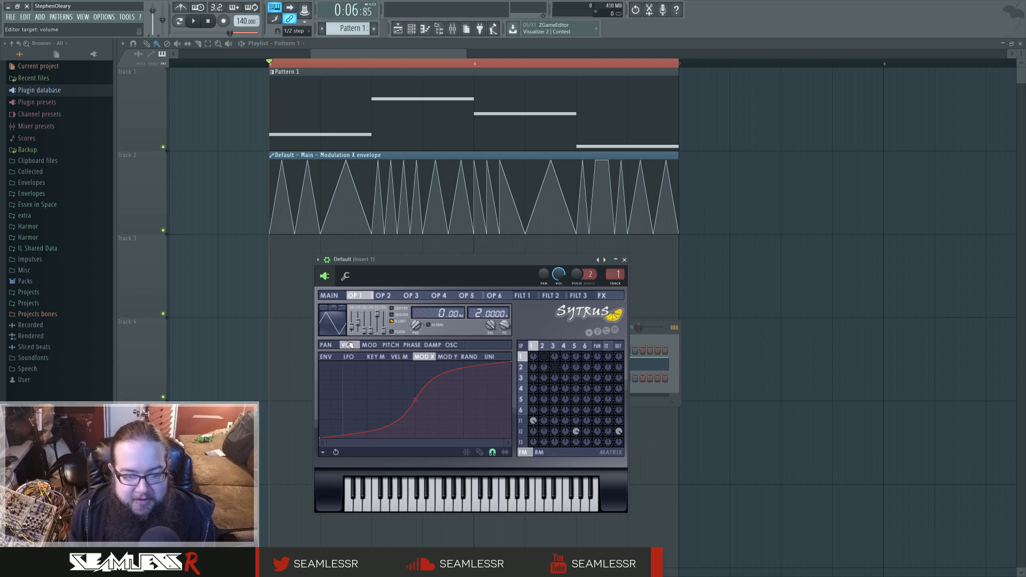
- Check the X/Y modulation control on Sytrus's main page against the end point of operator 1's volume Mod X curve
click(330, 296)
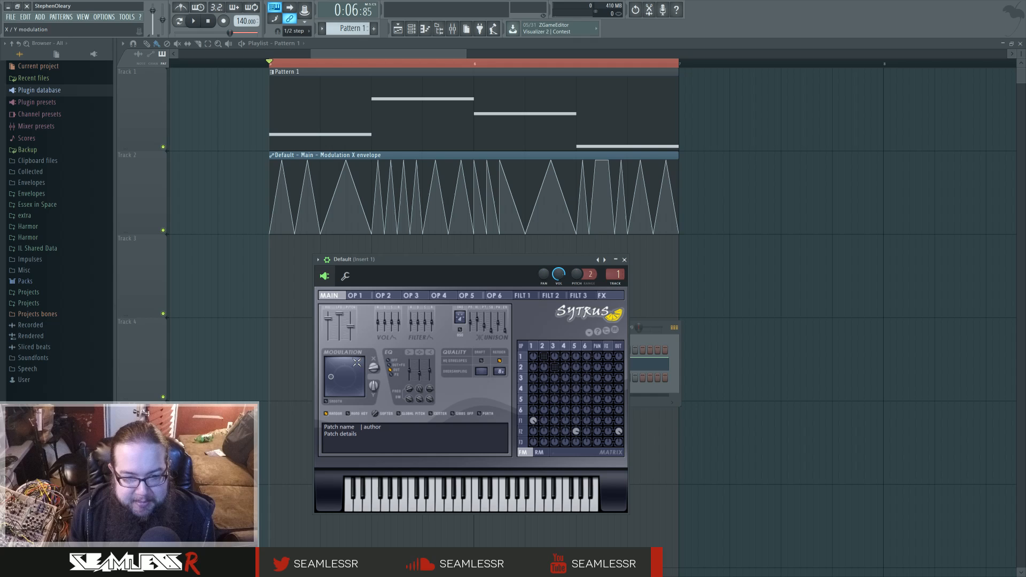
click(531, 345)
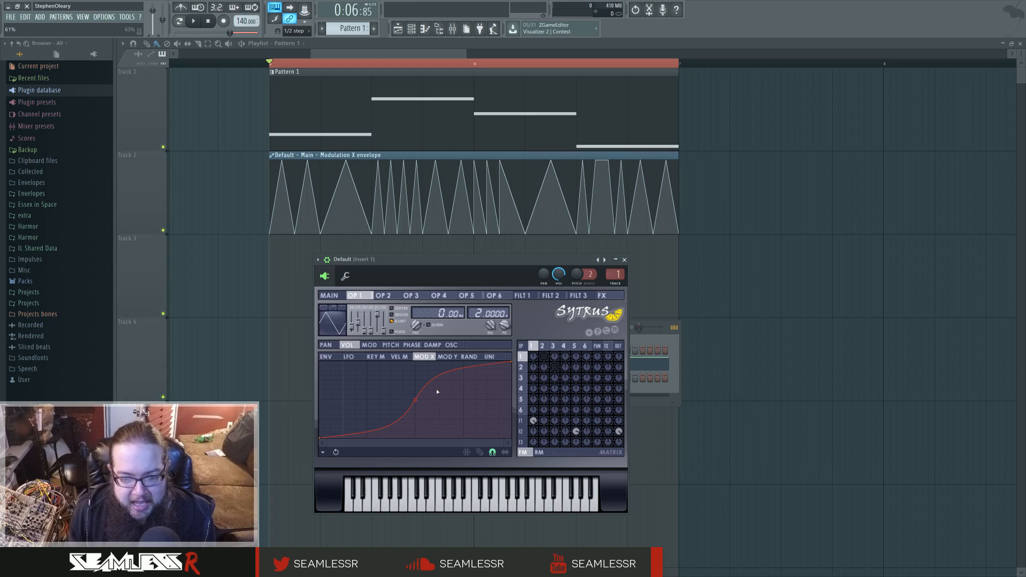
right_click(511, 362)
click(524, 327)
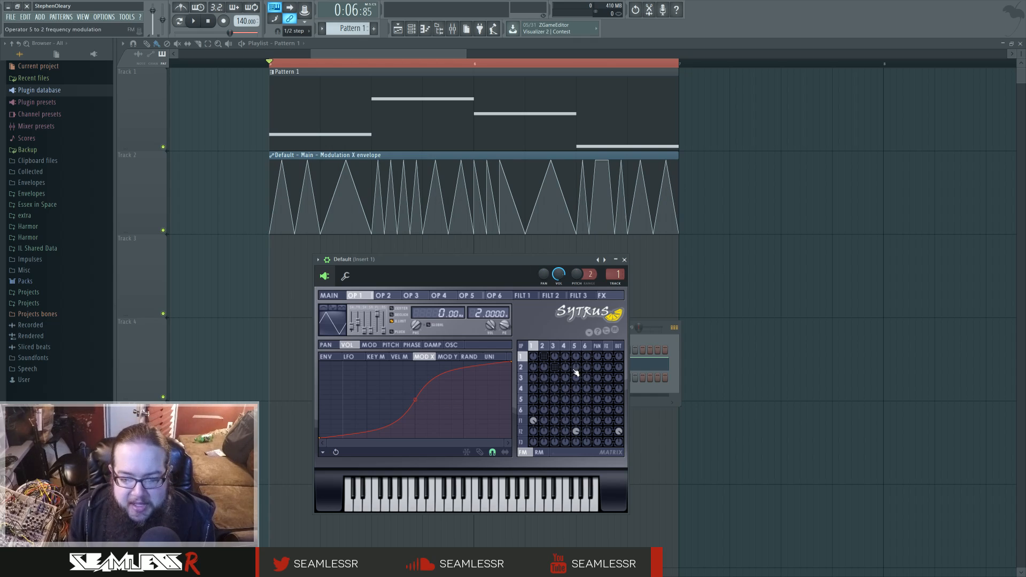
- Show filter 1's waveshaper curve, and audition operator 1 sent straight to the output against the original filter 2 output
click(522, 421)
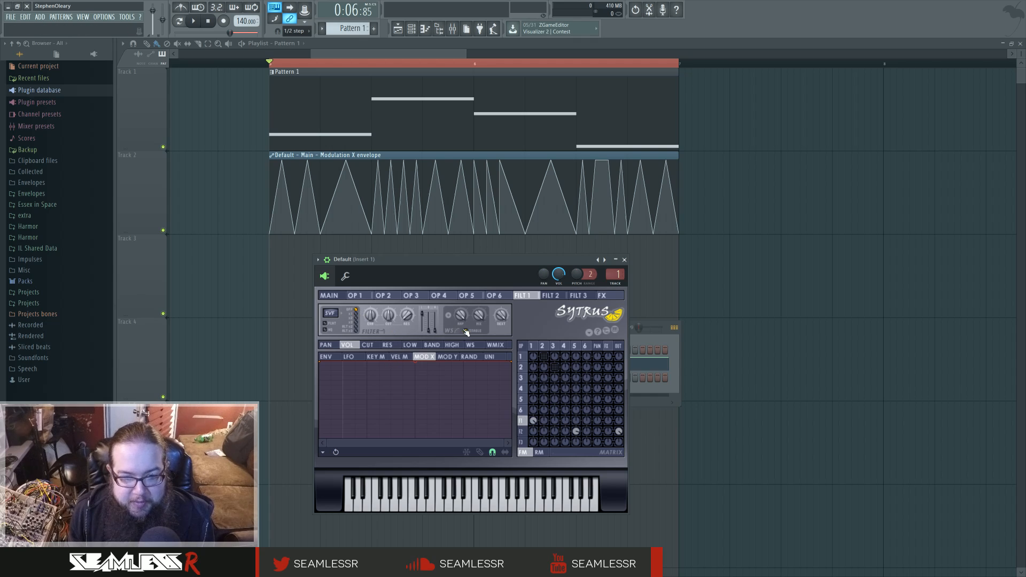
click(480, 348)
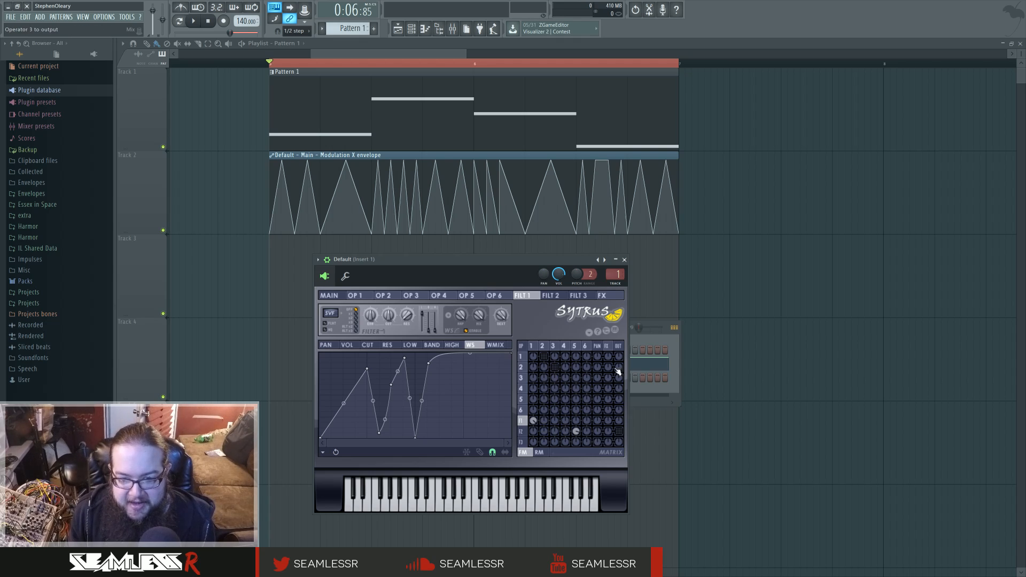
key(space)
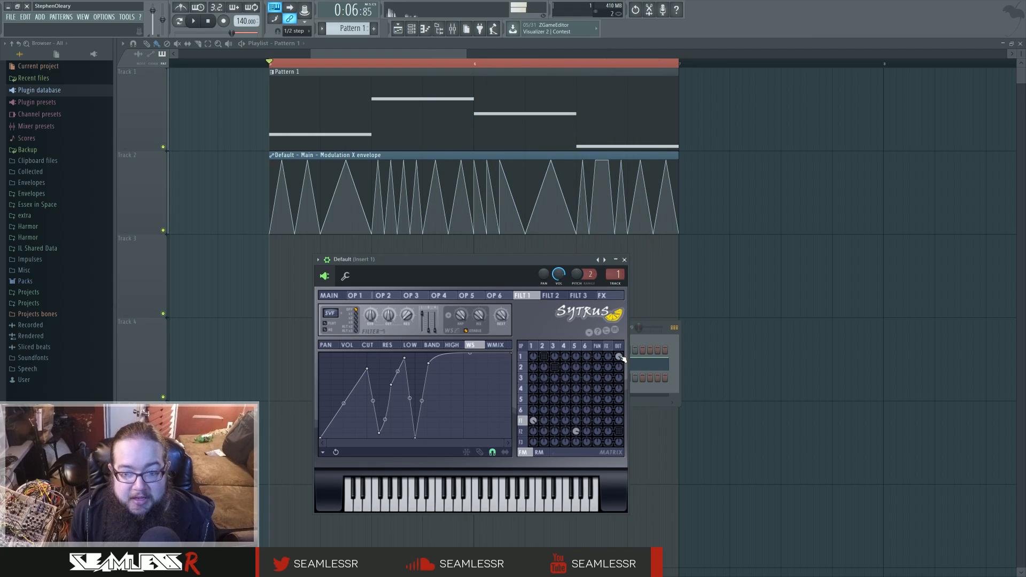
key(space)
click(619, 431)
key(space)
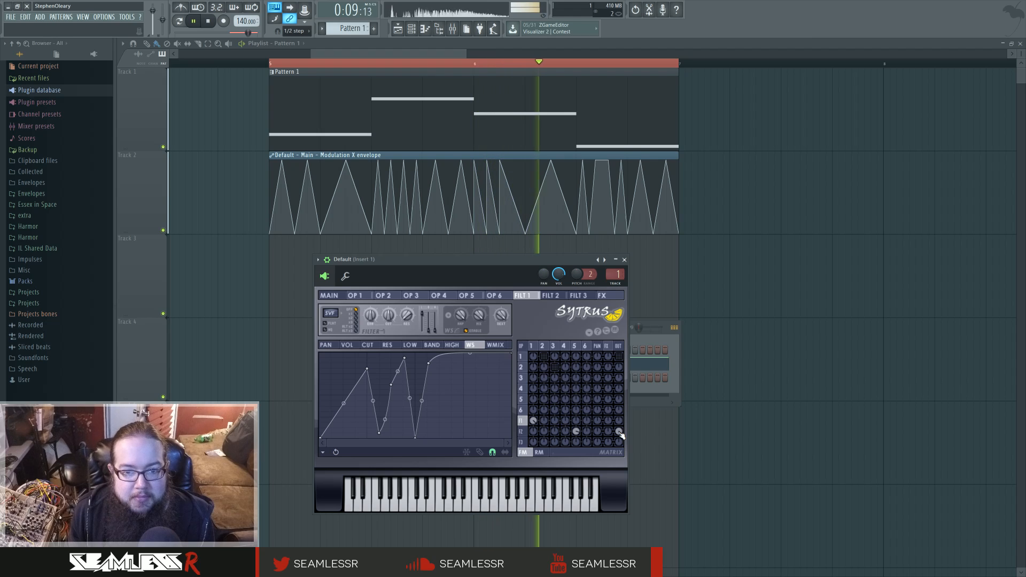
key(space)
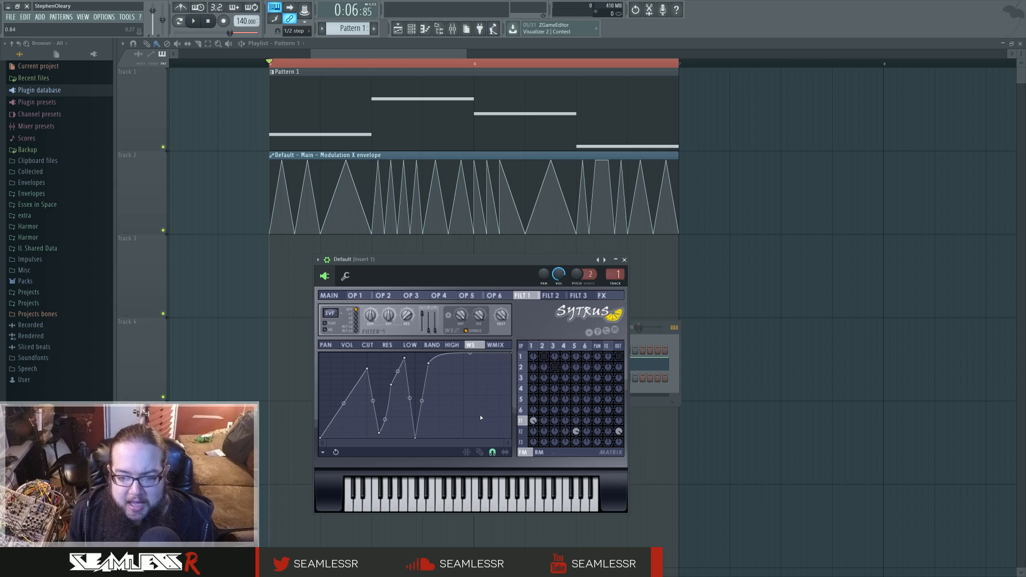
- Examine filter 2's waveshaper curve and operator 5's oscillator waveform
click(522, 431)
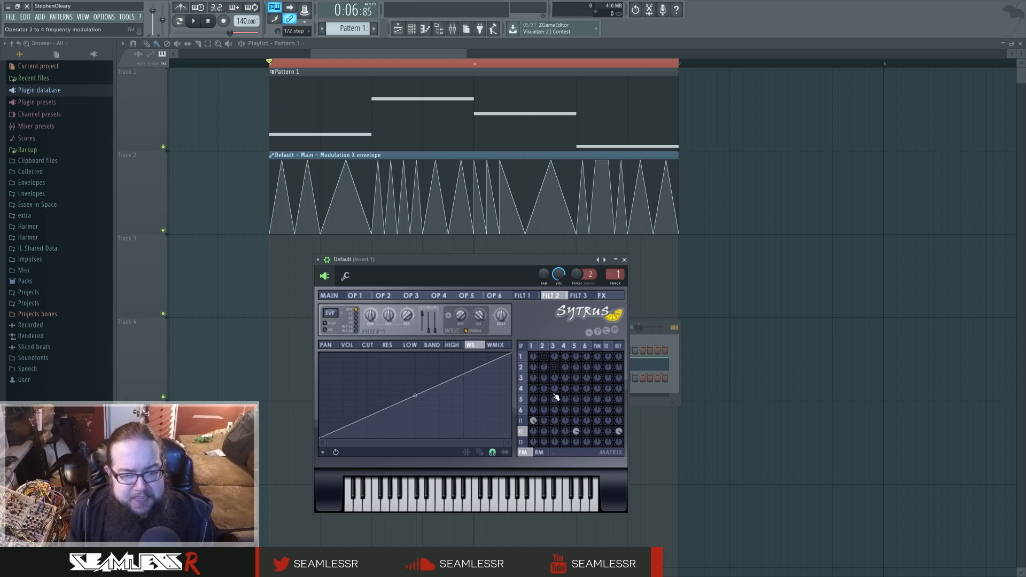
click(575, 347)
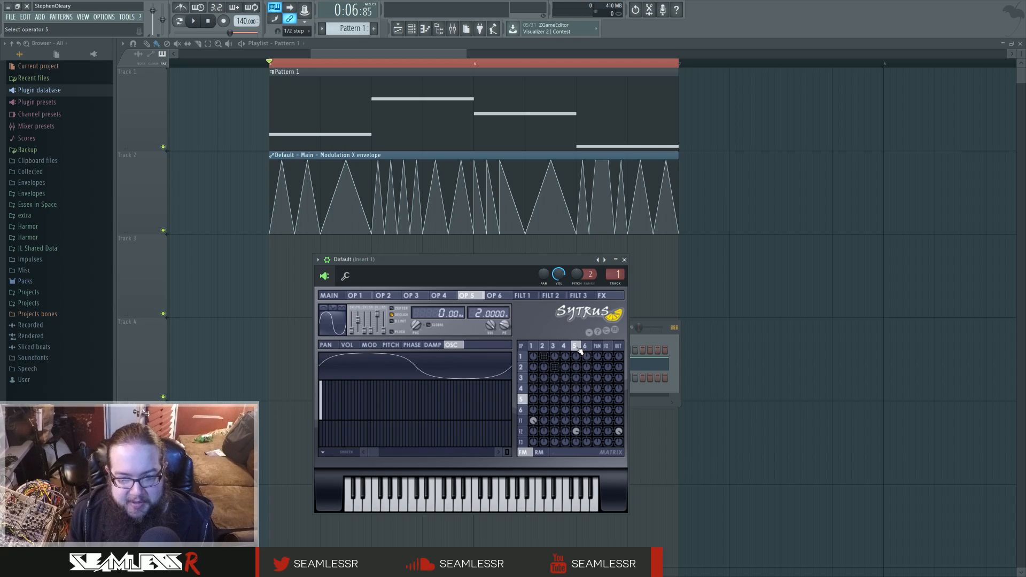
- Compare the oscillator waveforms of operators 1 and 5, and show filter 2's waveshaper curve
click(532, 347)
click(543, 346)
click(532, 346)
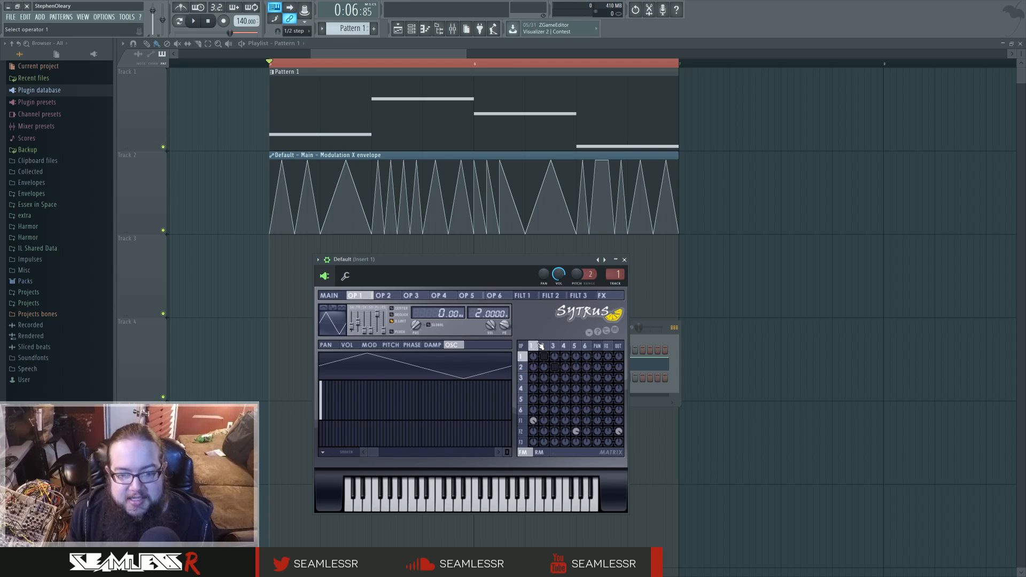
click(576, 346)
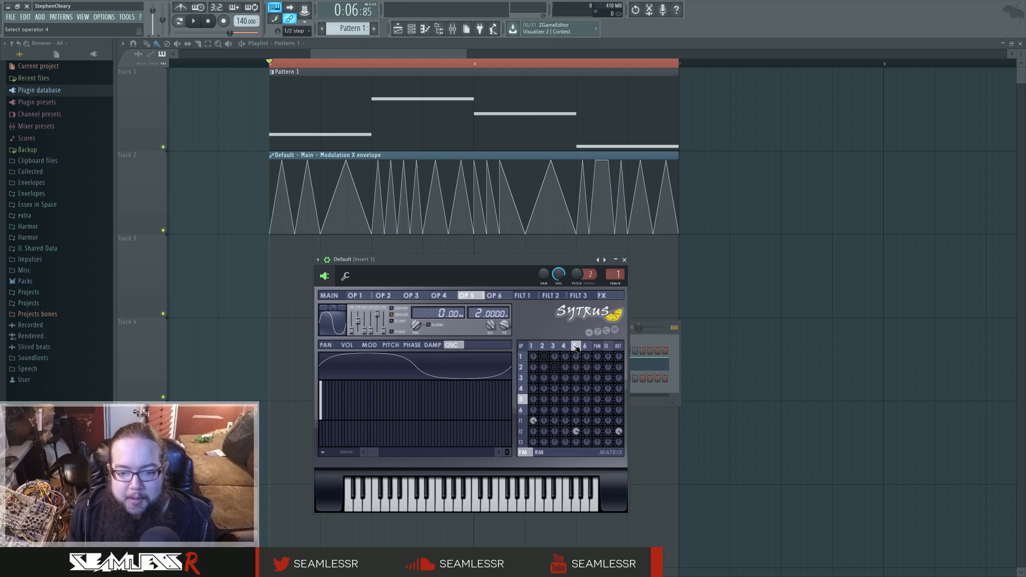
click(526, 431)
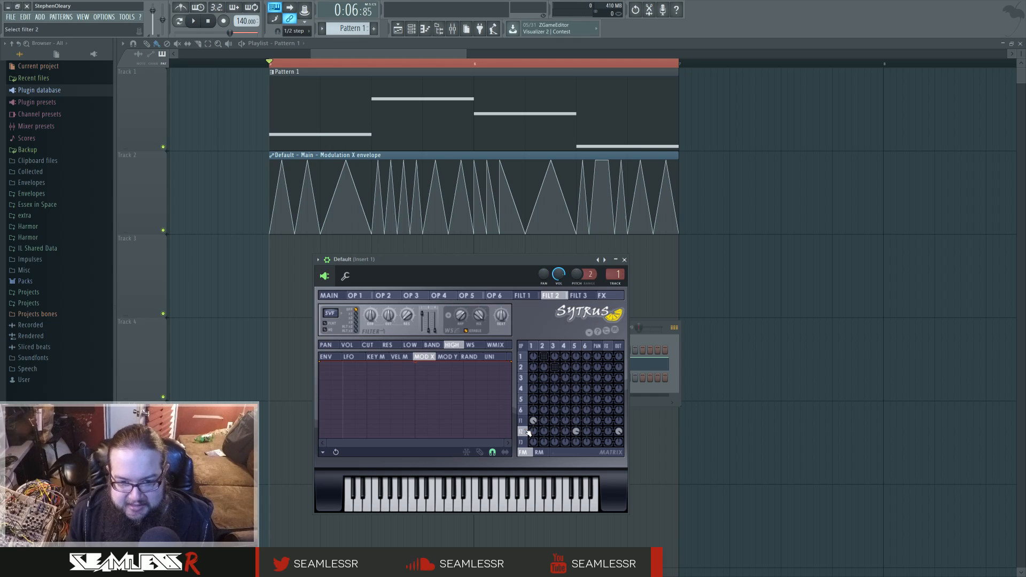
click(470, 344)
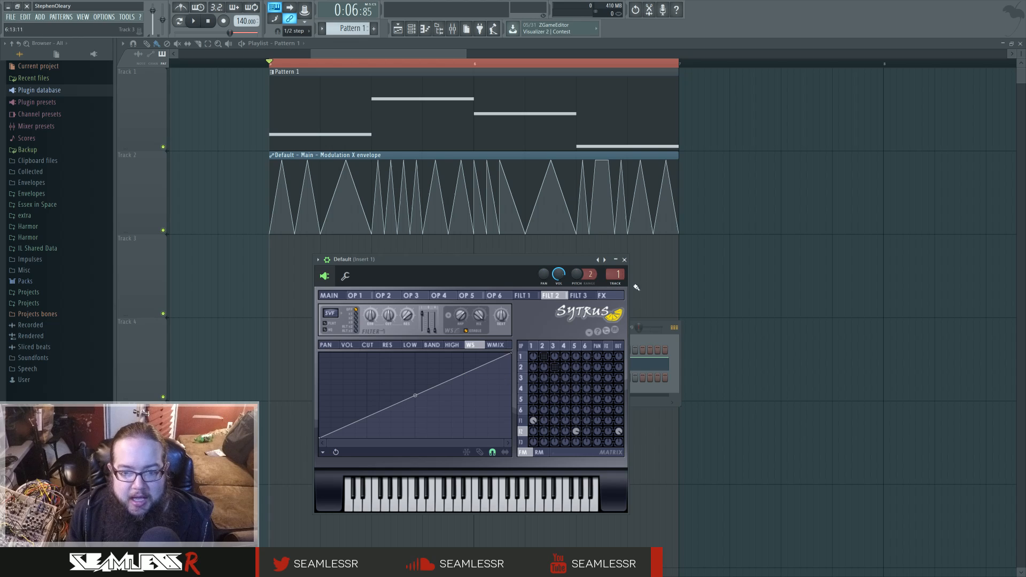
- Inspect the Sytrus channel's mixer insert for effects while briefly playing the pattern, and close the mixer
click(616, 274)
key(space)
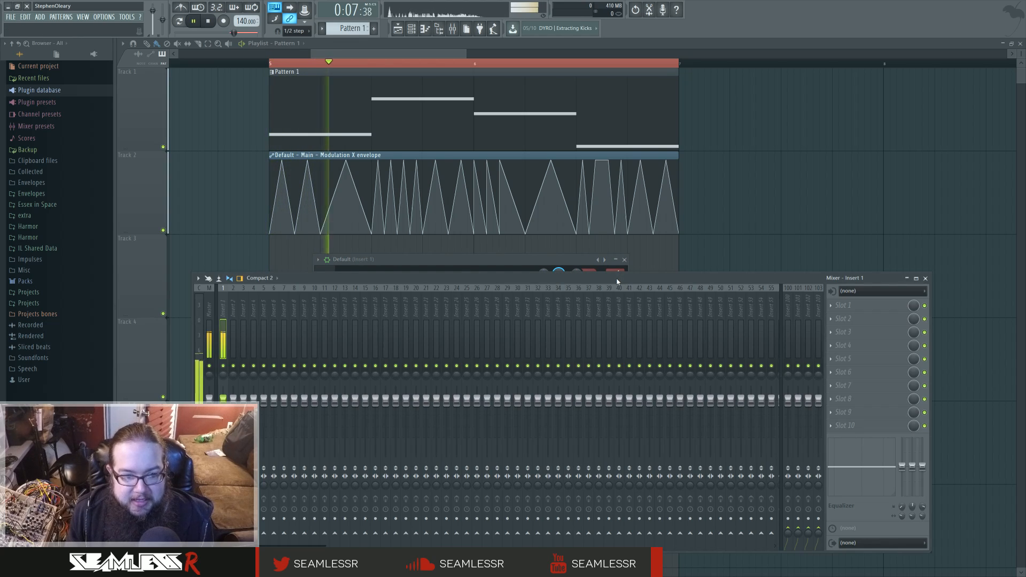
key(space)
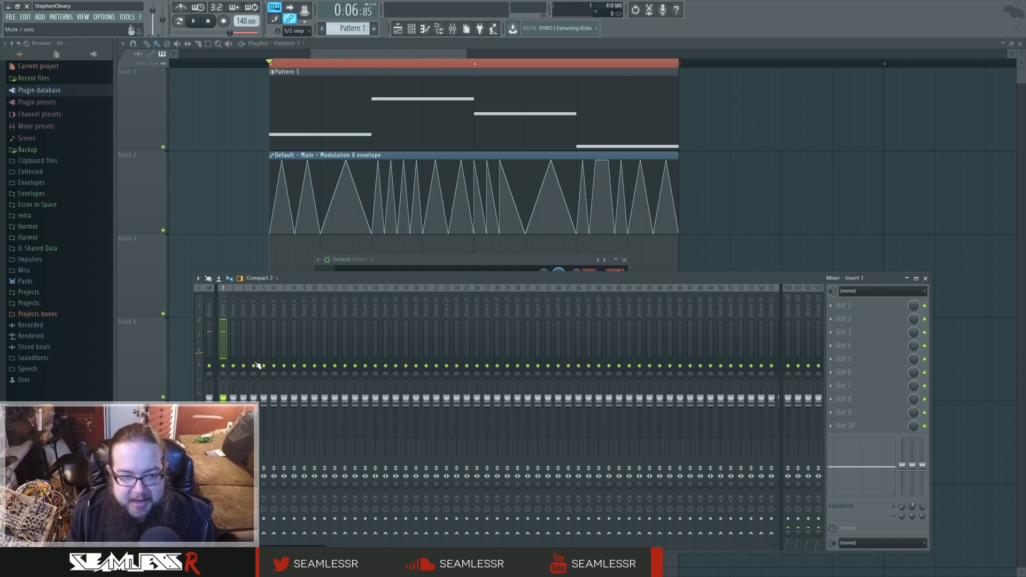
click(925, 279)
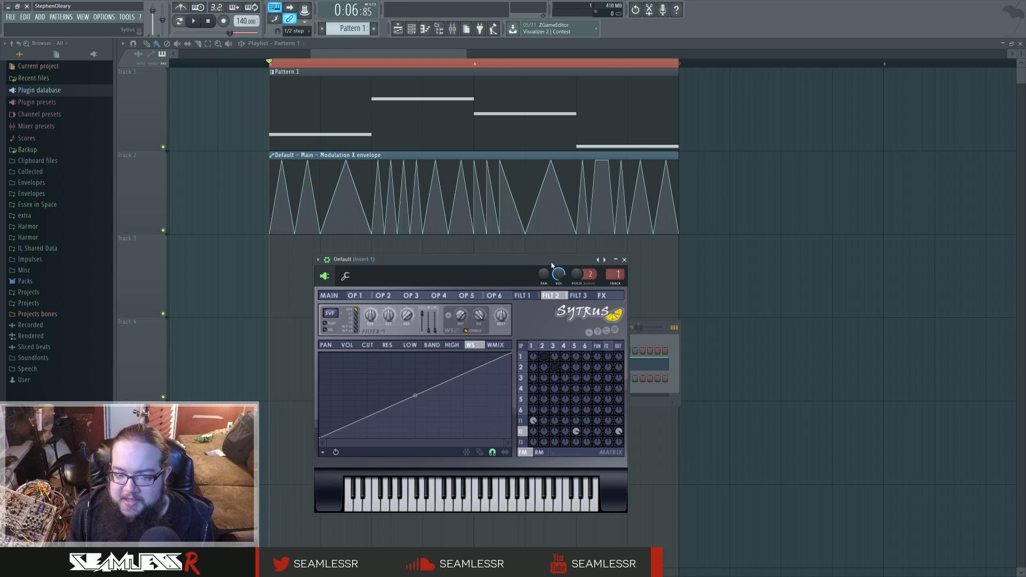
- Review Sytrus's main page alongside the waveshaper curves of filter 2 and filter 1
click(333, 296)
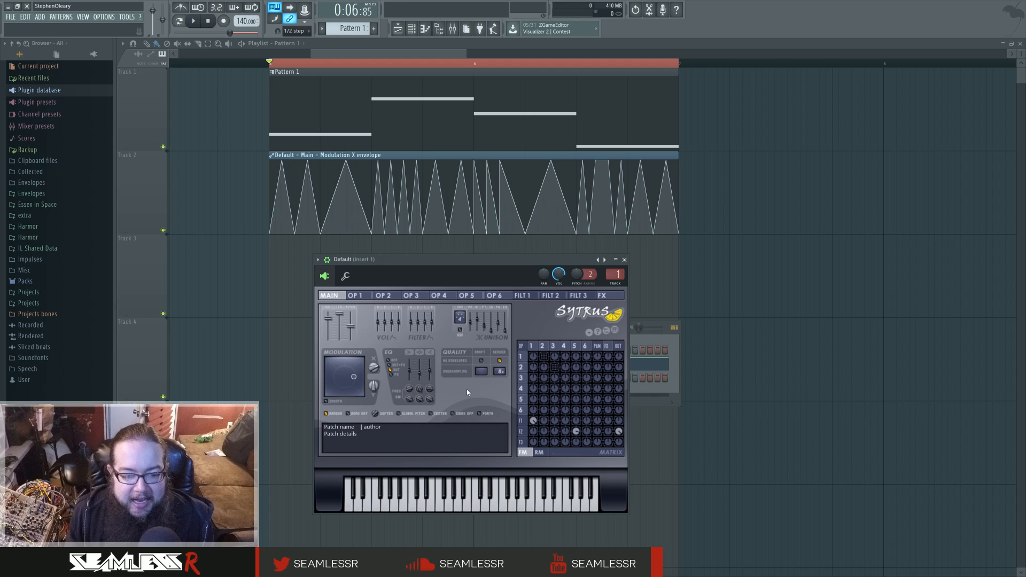
click(522, 431)
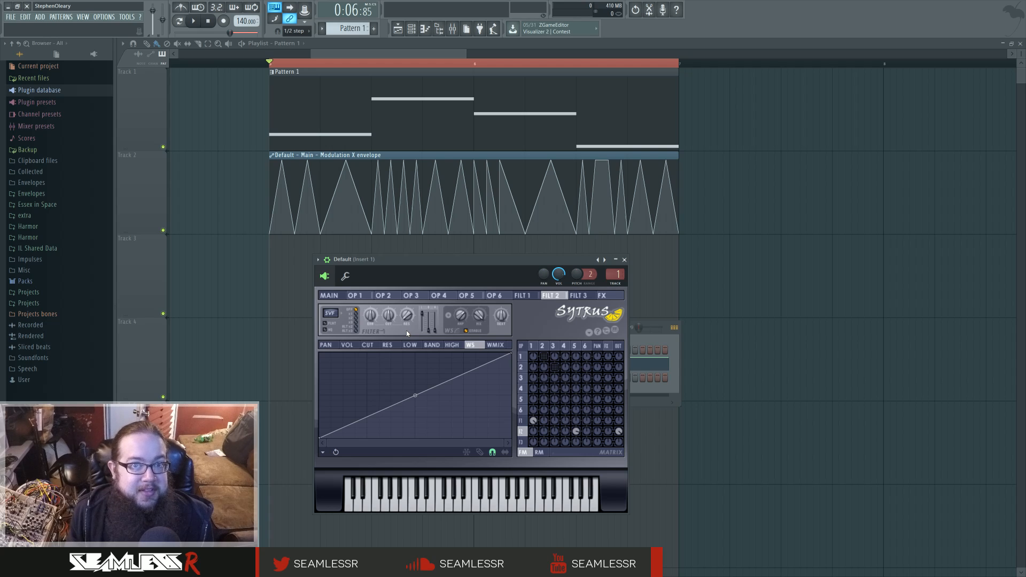
click(337, 295)
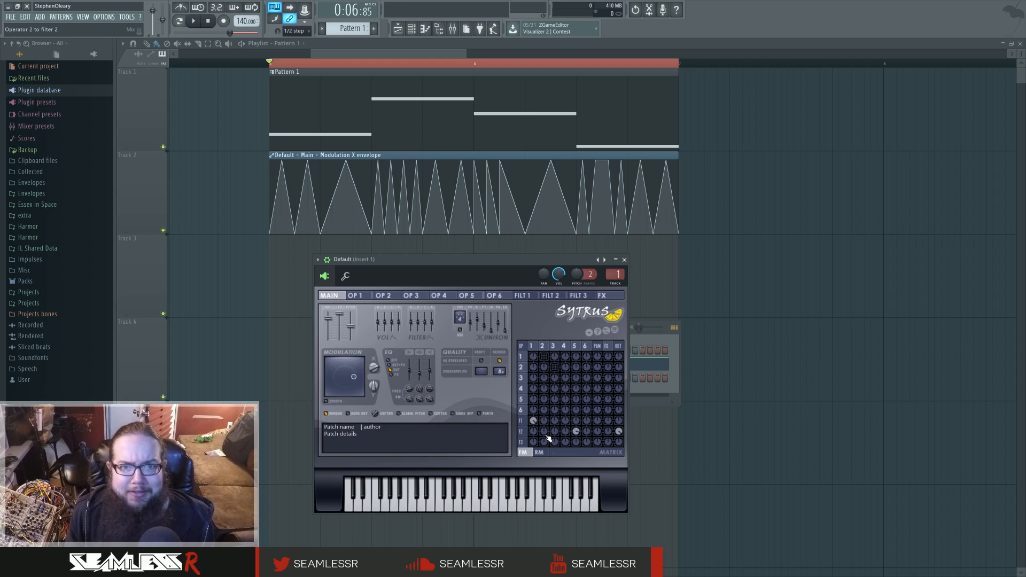
click(522, 421)
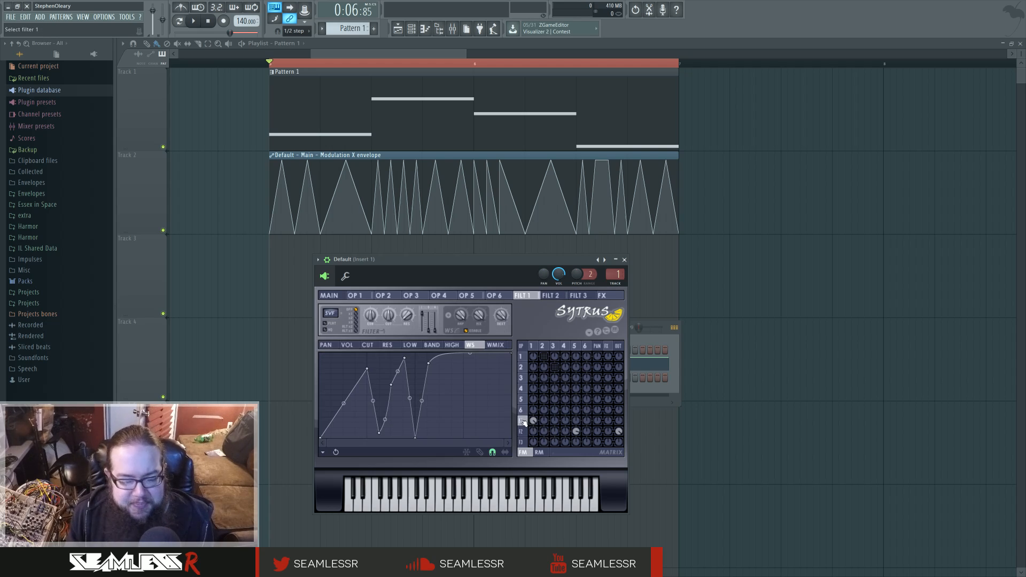
- Change operator 1's oscillator shape from triangle to sawtooth and move the Sytrus window slightly higher
click(532, 348)
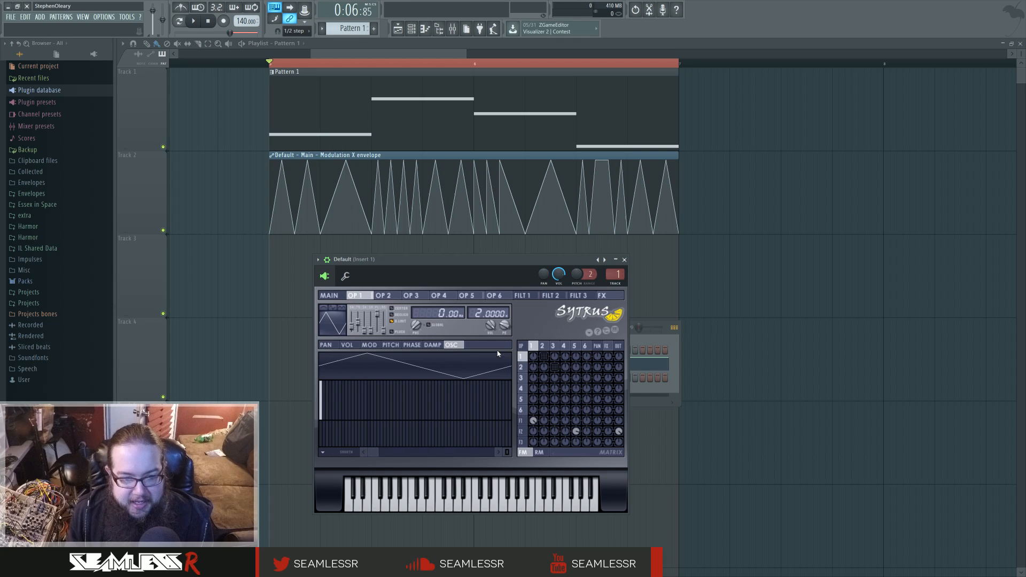
drag(351, 326, 352, 318)
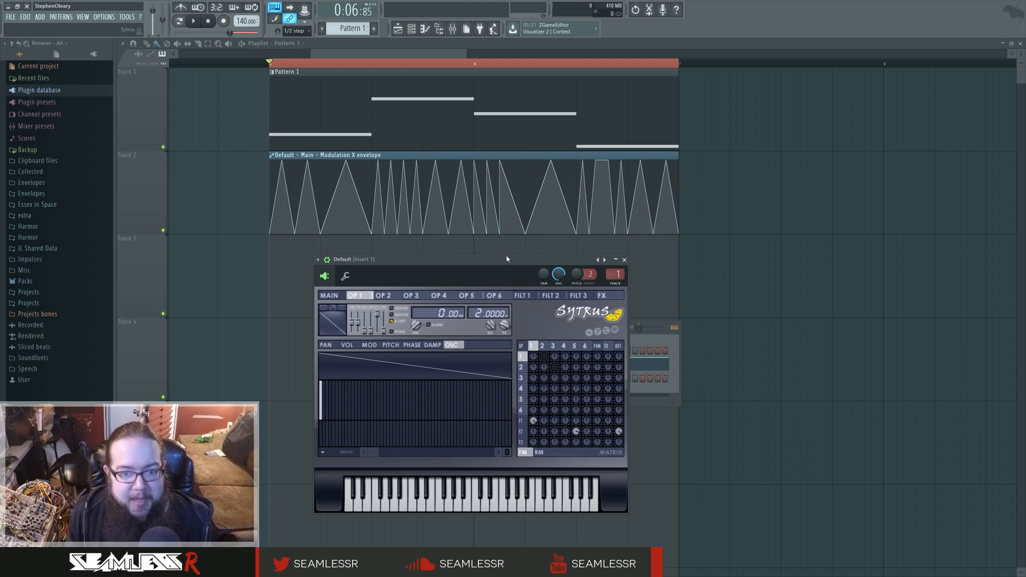
drag(505, 255, 508, 251)
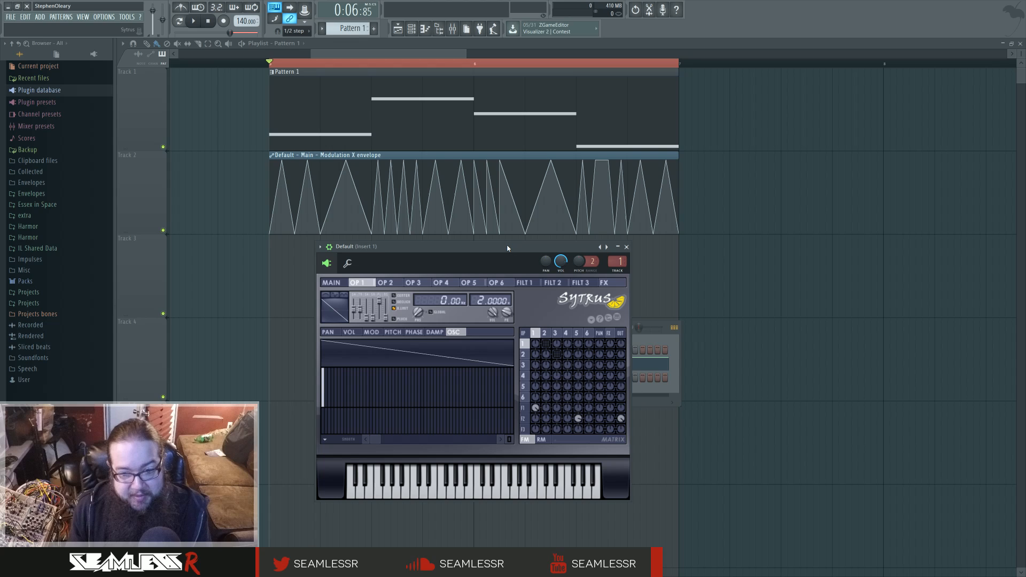
drag(508, 248, 509, 249)
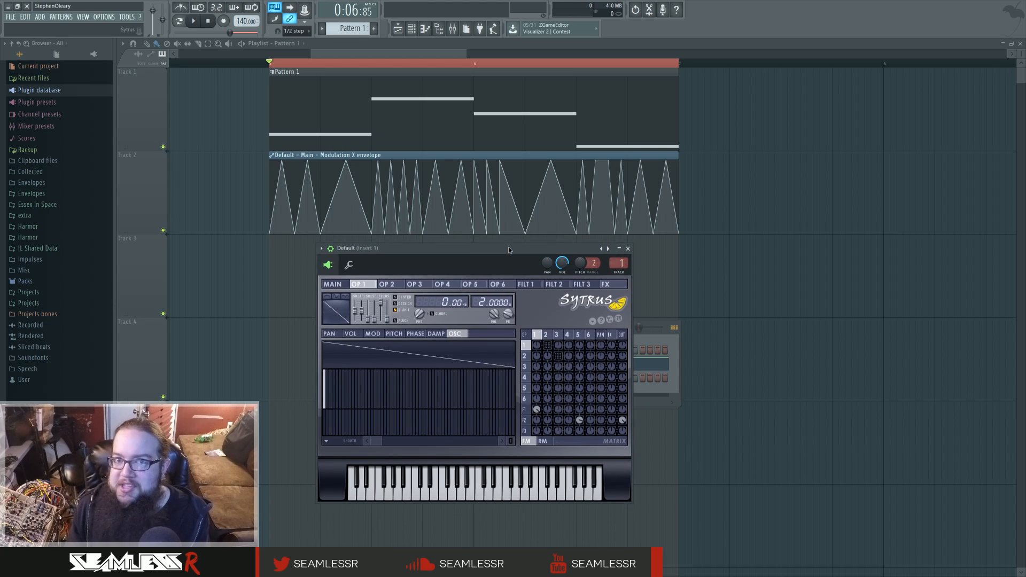
- Turn on operator 2's frequency modulation of operator 1 in the matrix and show operator 2's settings
click(525, 410)
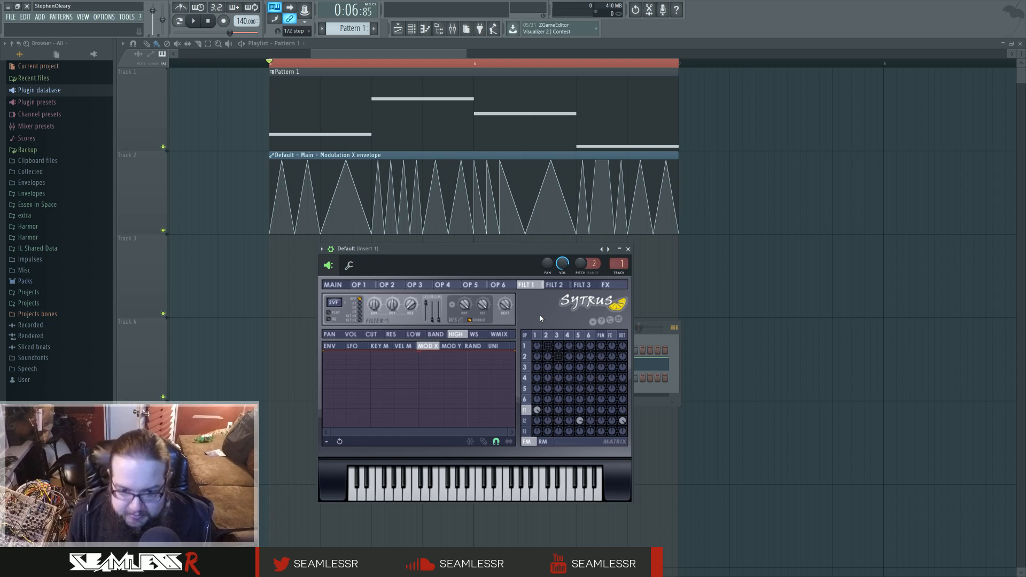
right_click(548, 349)
click(549, 353)
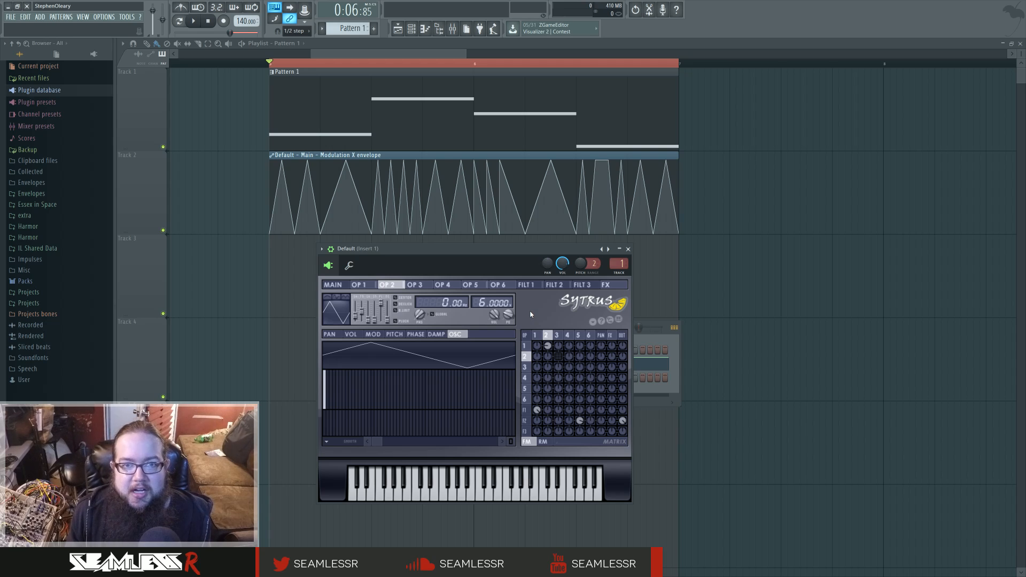
- Compare the oscillators of operators 1, 3 and 2, and play the pattern with operator 2 modulating operator 1
click(538, 335)
click(556, 335)
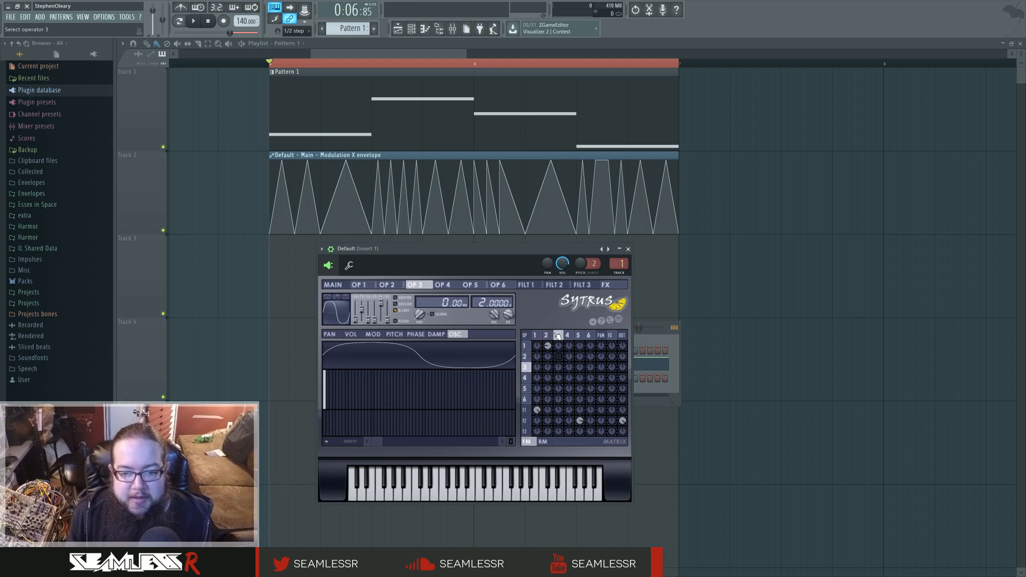
click(546, 335)
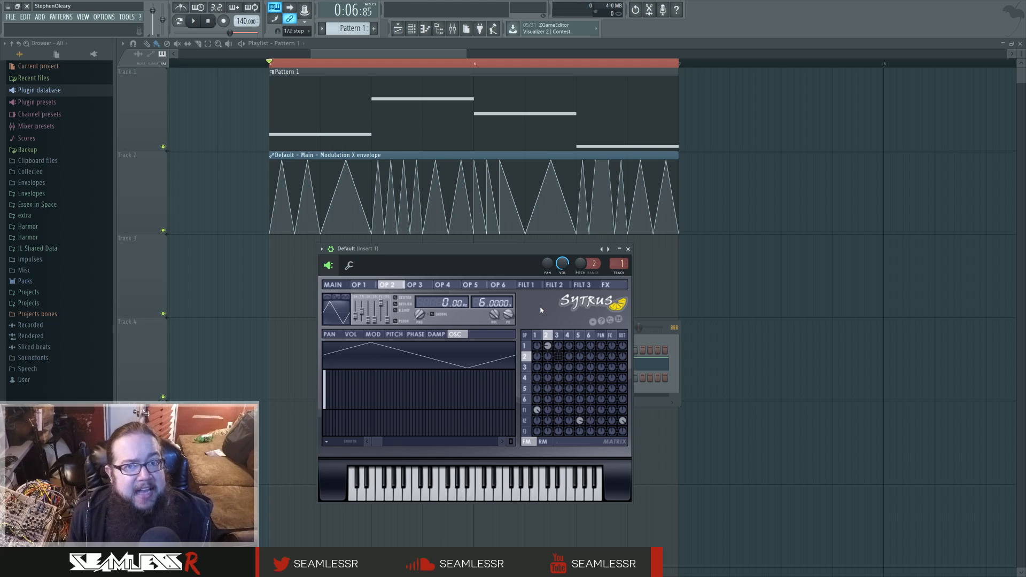
key(space)
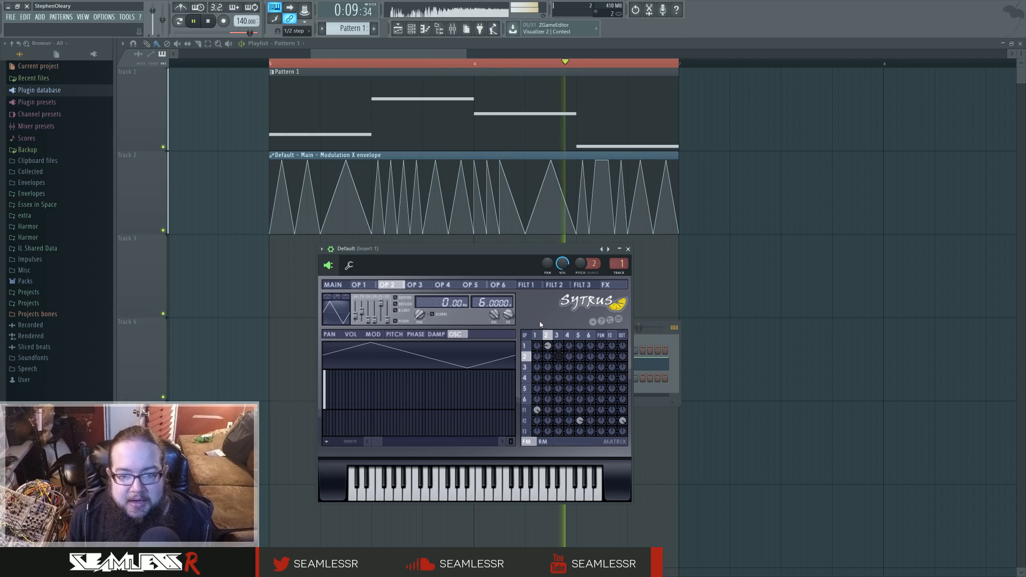
key(space)
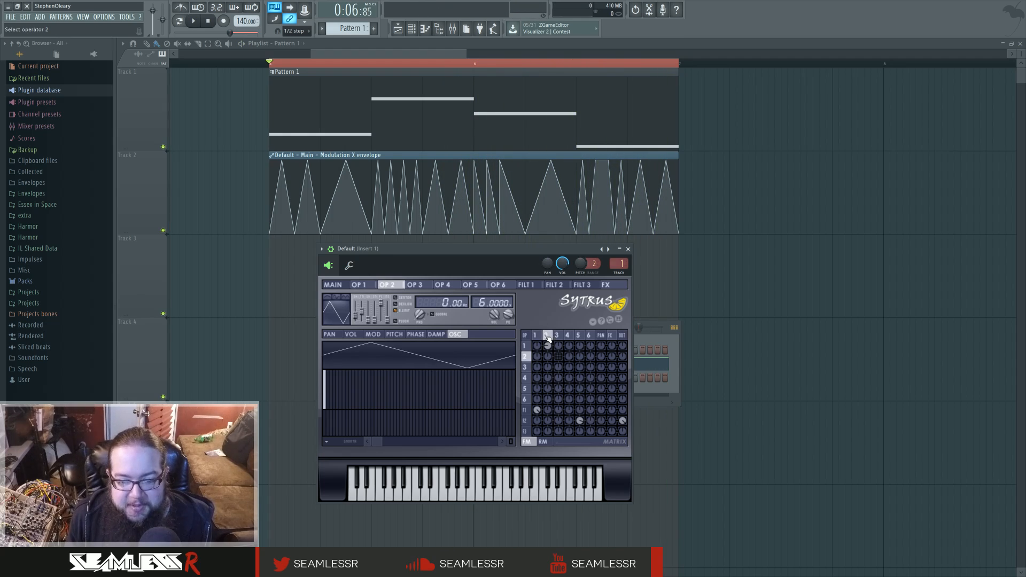
- Turn on operator 3's frequency modulation of operator 2 in the matrix and show operator 3's oscillator
right_click(559, 356)
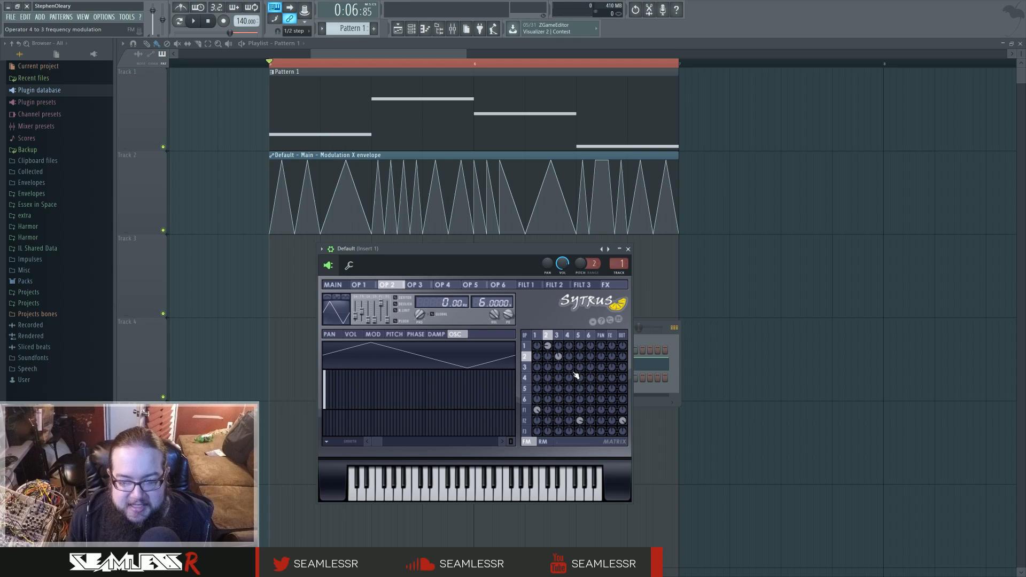
click(559, 337)
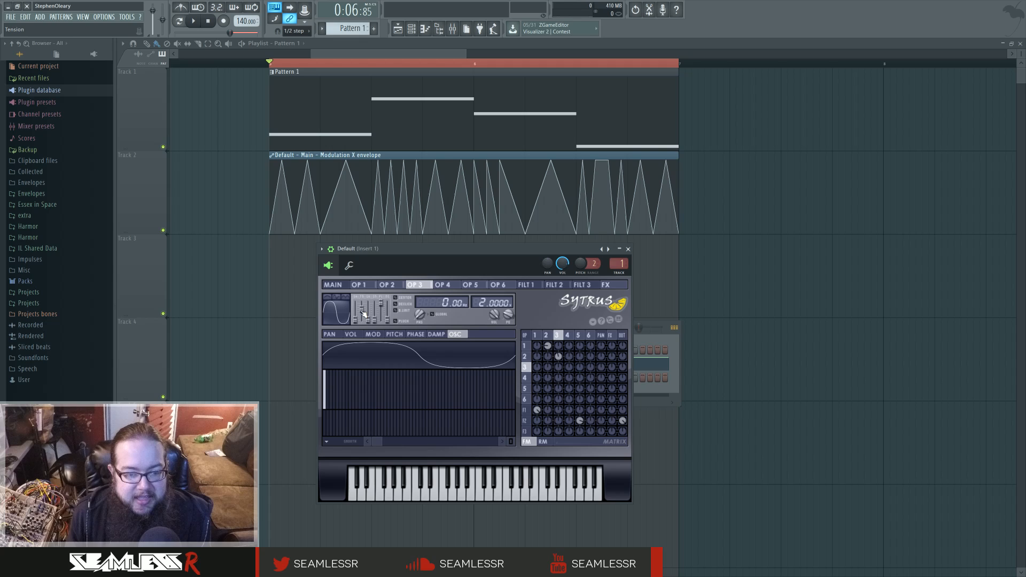
- Audition the pattern with operator 3's tension lowered to a plain sine, and again with its rounded shape restored
drag(361, 309, 362, 315)
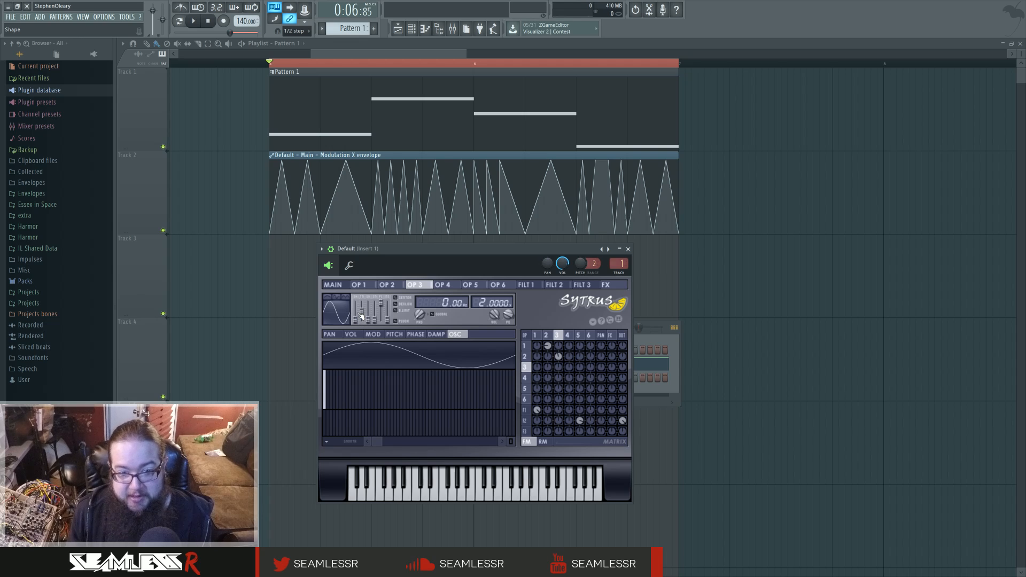
key(space)
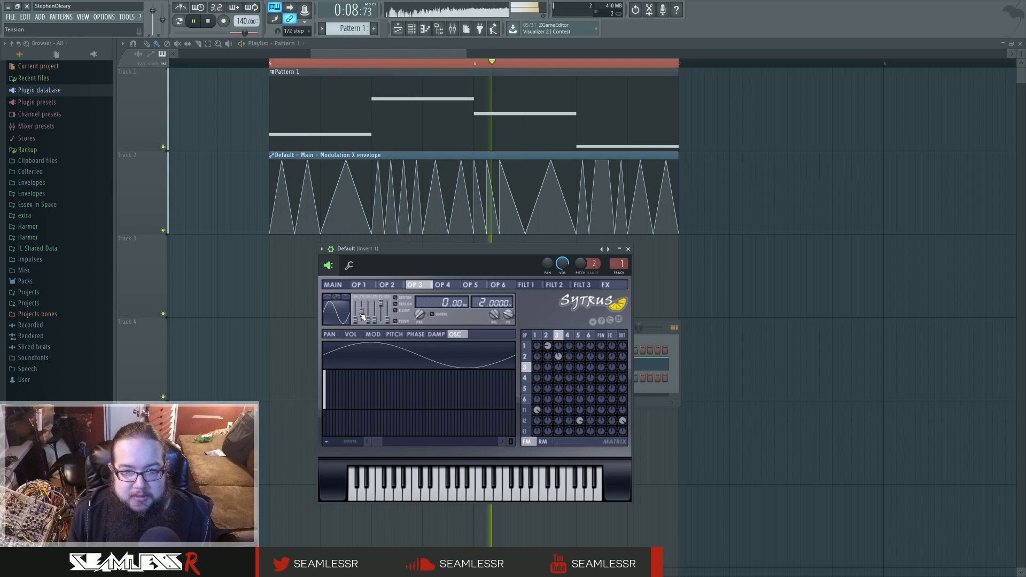
key(space)
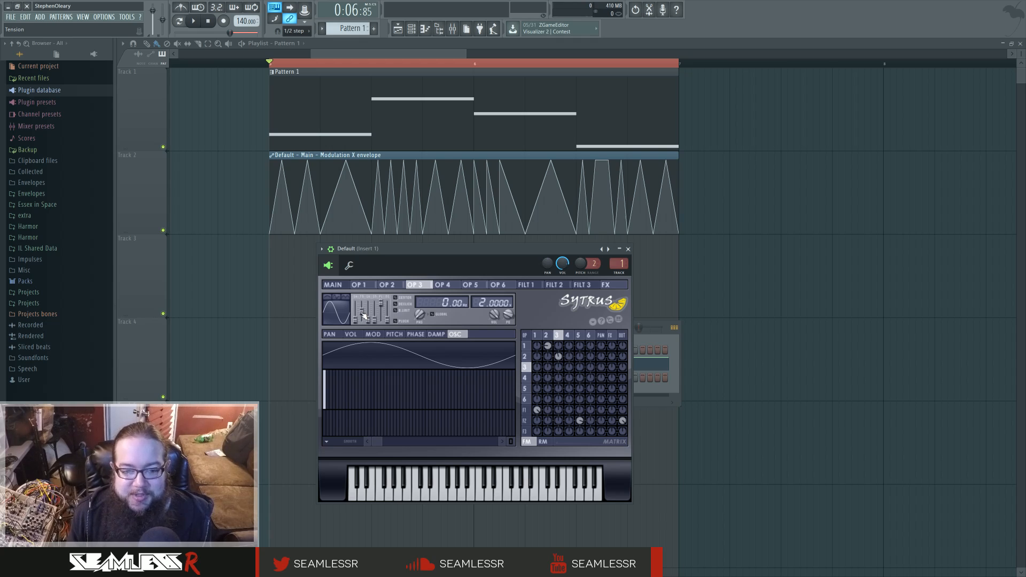
drag(362, 315, 363, 313)
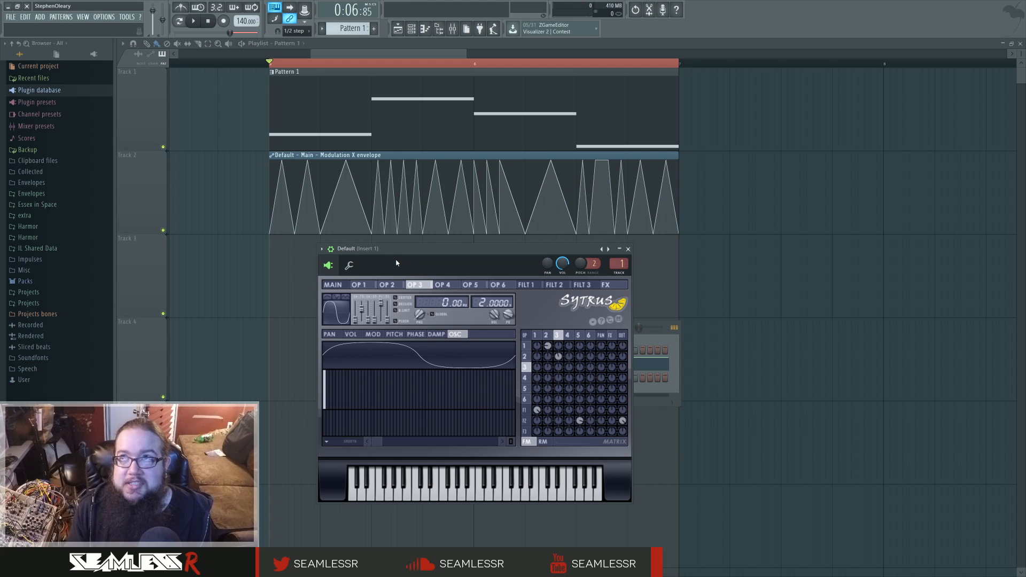
key(space)
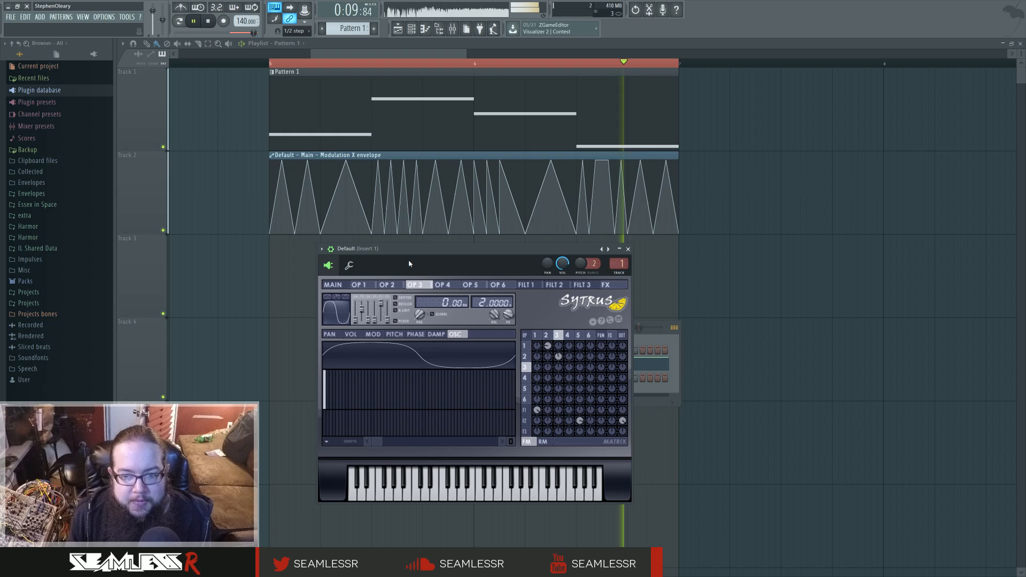
key(space)
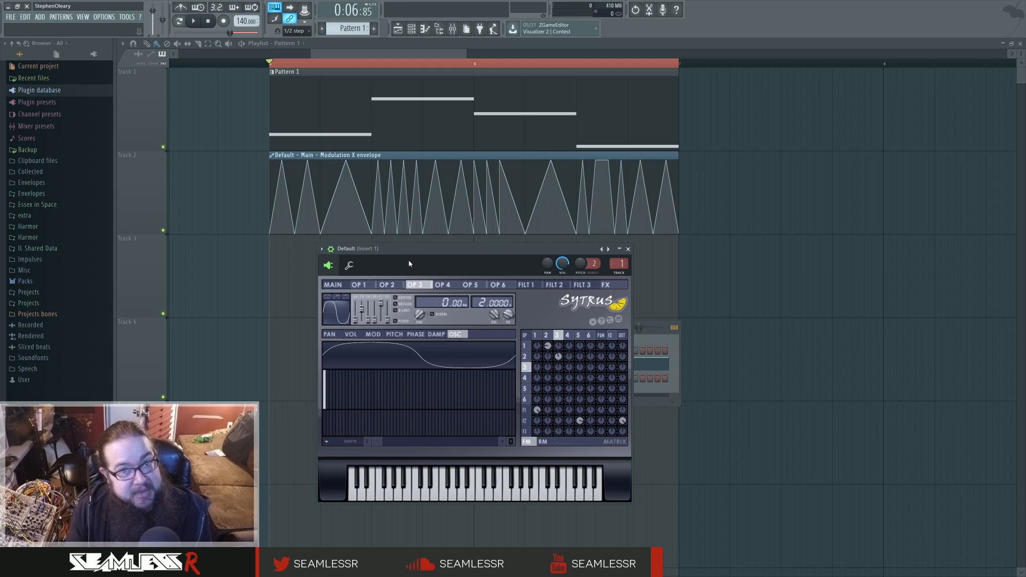
- Compare the volume Mod X curves of operators 1, 2 and 3
click(549, 333)
click(353, 335)
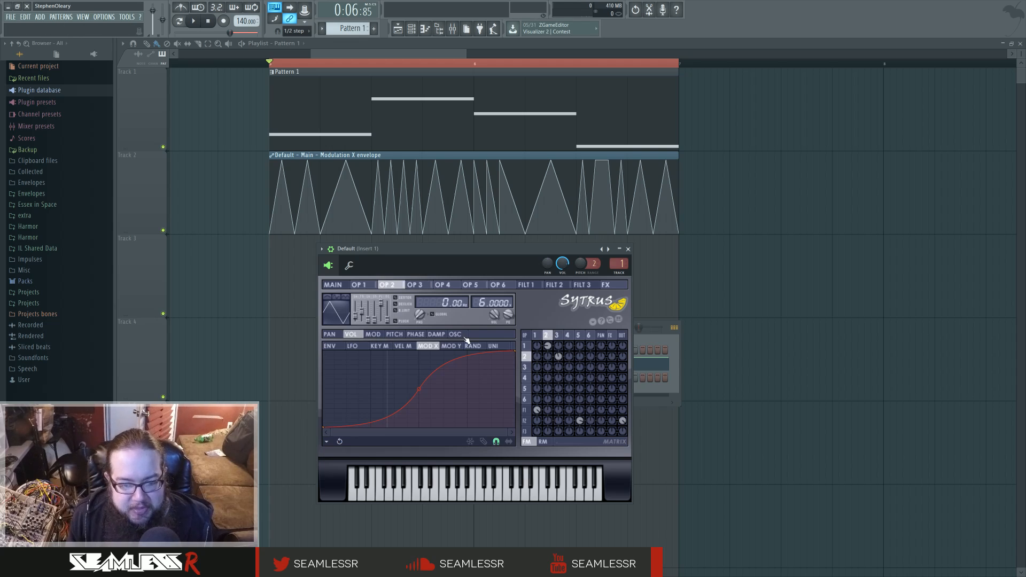
click(558, 335)
mouse_move(557, 337)
mouse_down()
mouse_move(532, 335)
mouse_move(558, 336)
mouse_move(542, 336)
mouse_up()
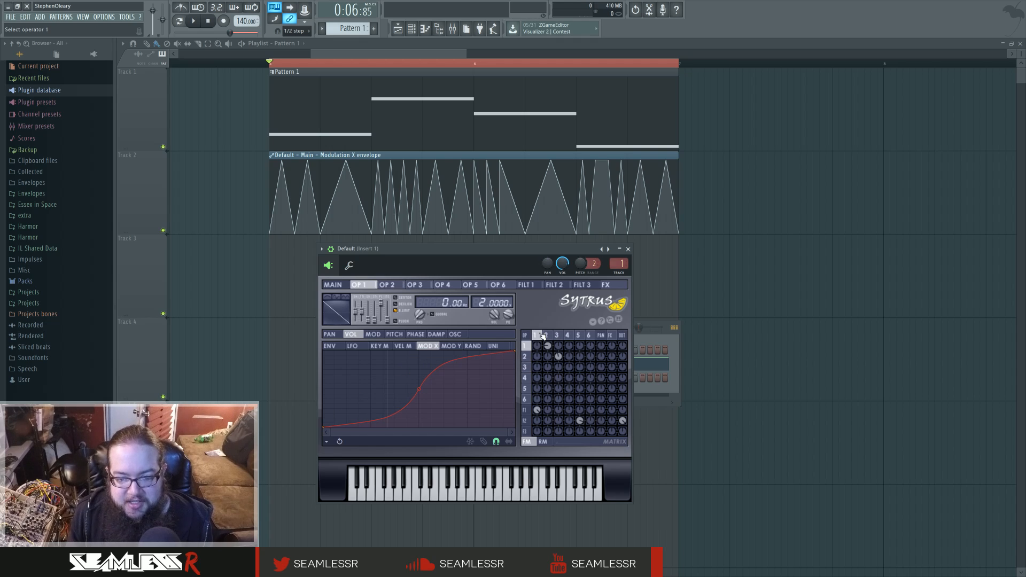
click(545, 335)
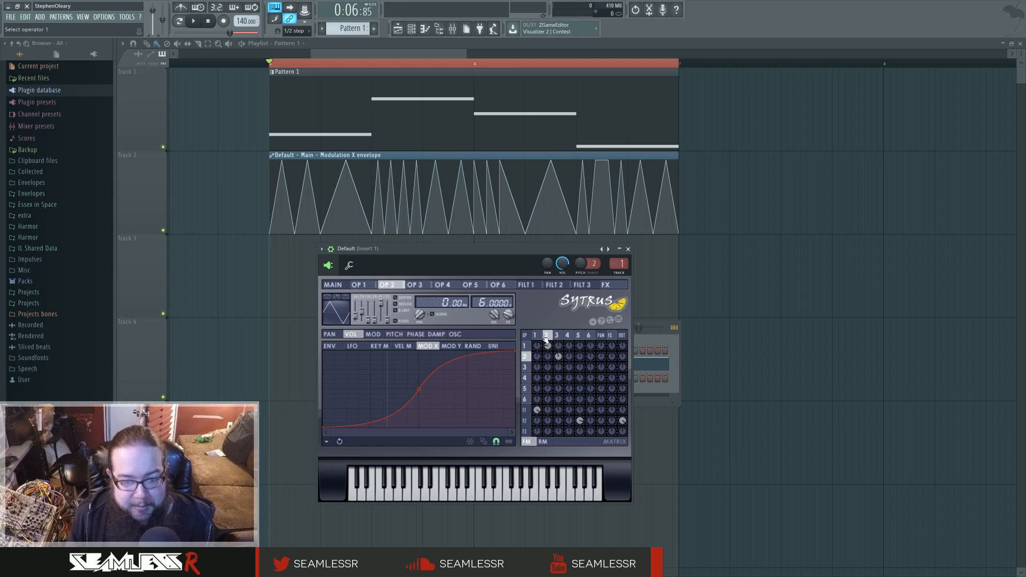
click(556, 336)
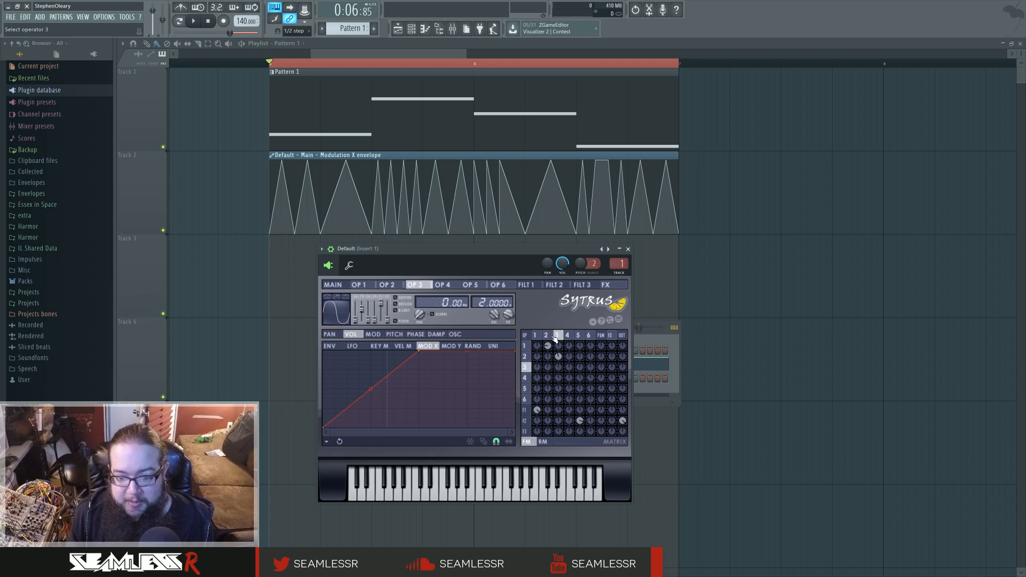
click(551, 337)
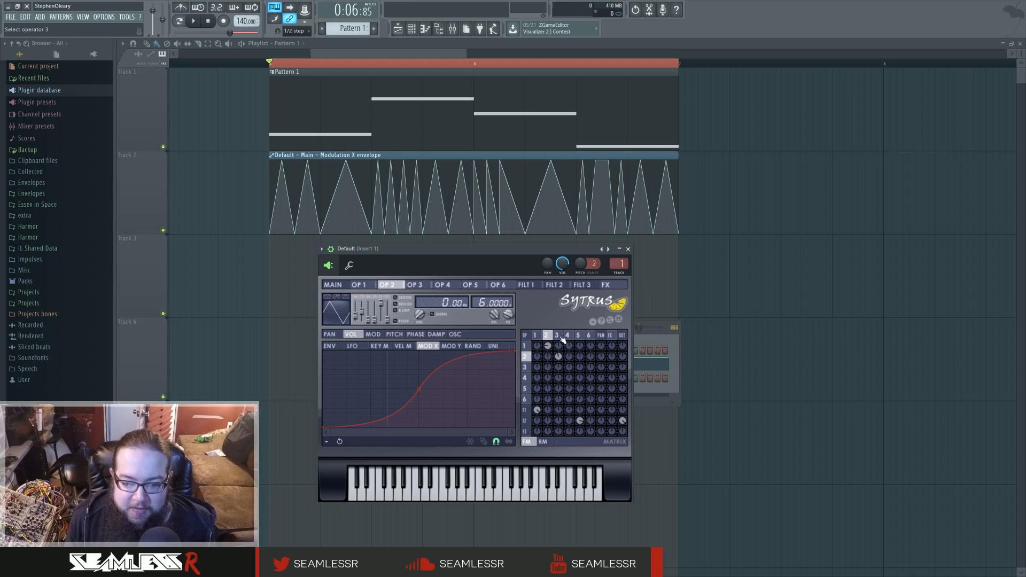
click(544, 335)
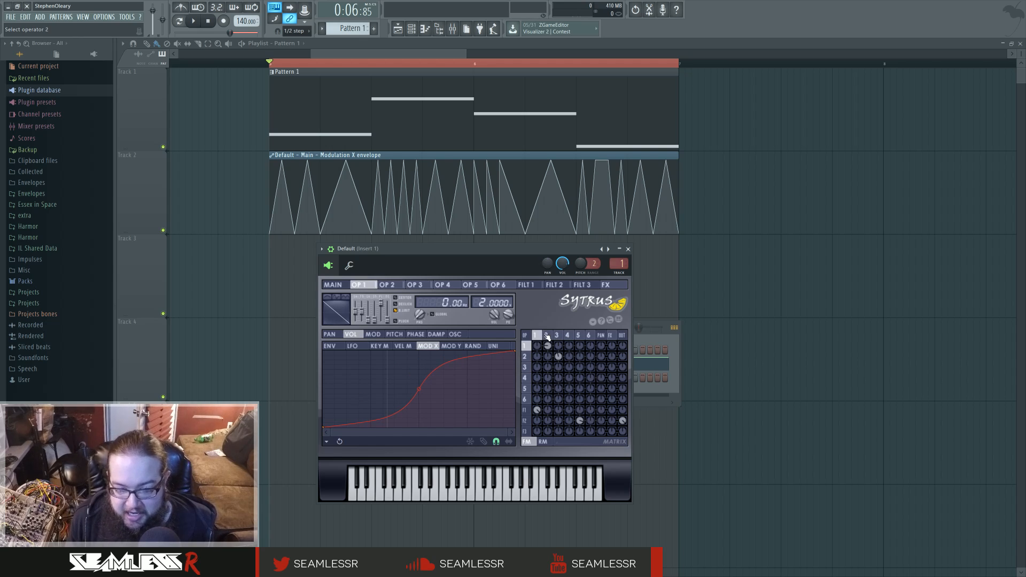
- Compare the Mod X modulation curves of operators 1, 2 and 3, and the volume Mod X curves of operators 2 and 3
click(377, 335)
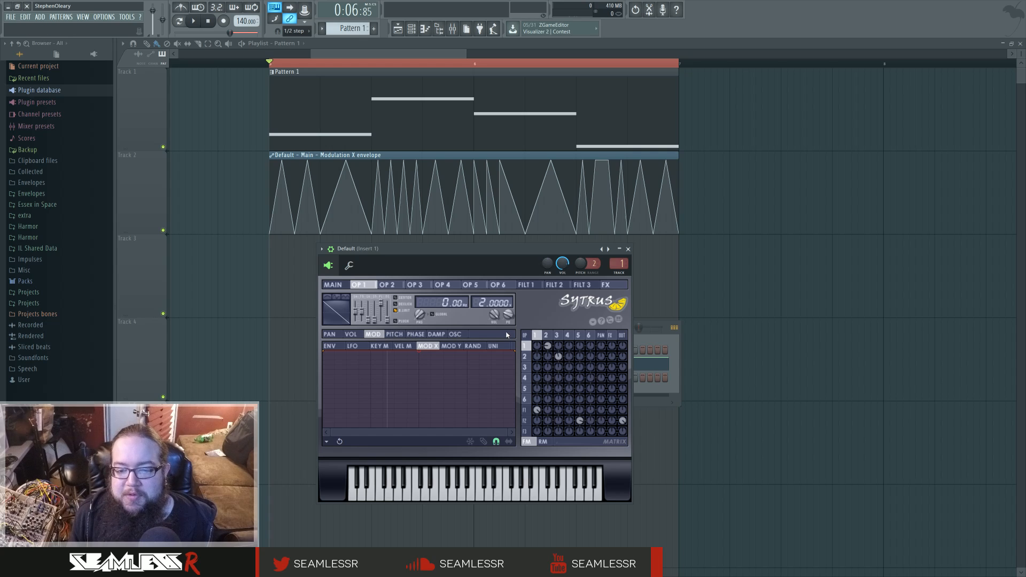
click(548, 336)
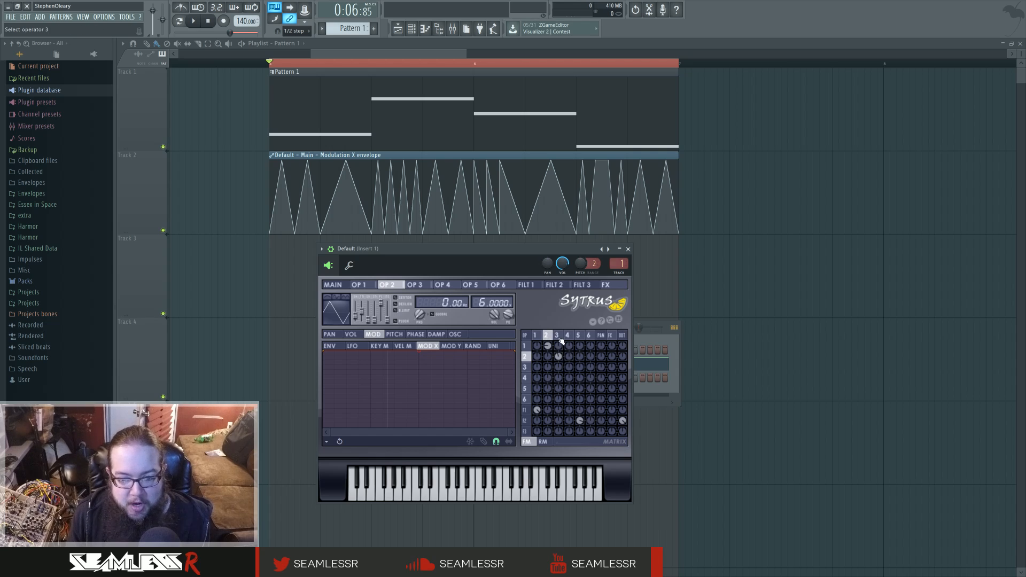
click(557, 336)
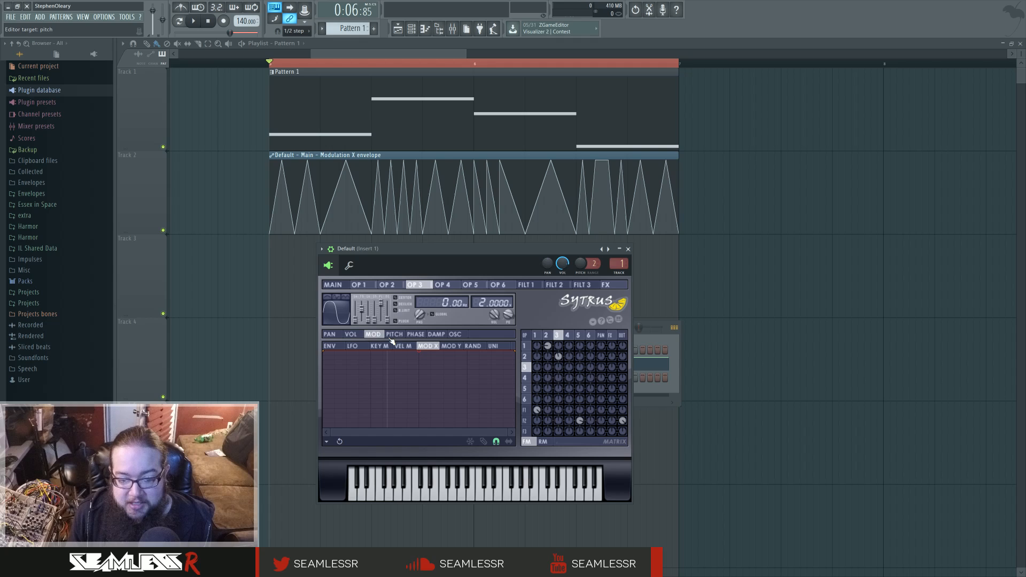
click(352, 335)
click(546, 336)
click(557, 335)
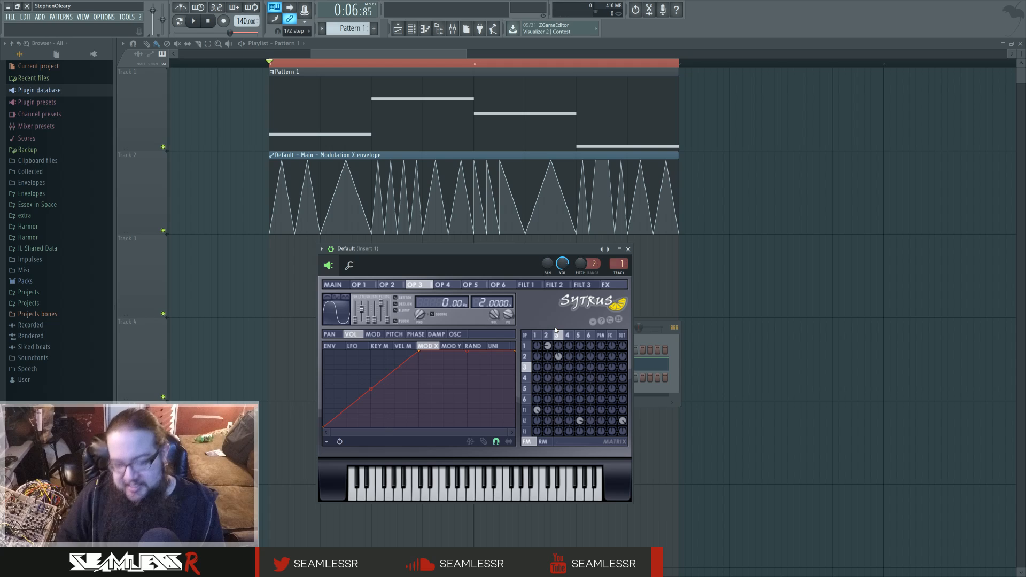
- Inspect the volume Mod X curves of filter 1 and of operators 2, 3, 4 and 5
click(524, 410)
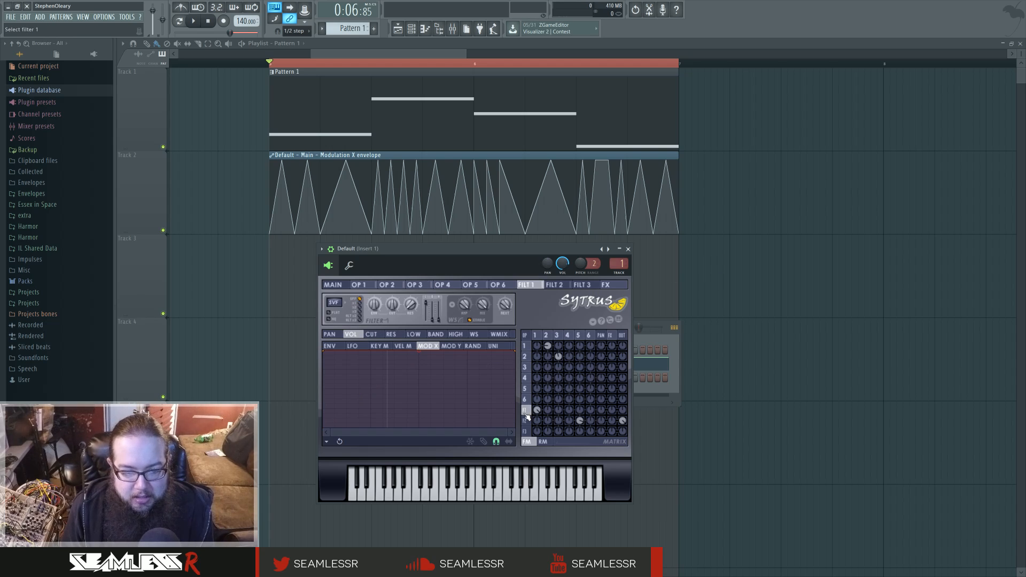
click(547, 335)
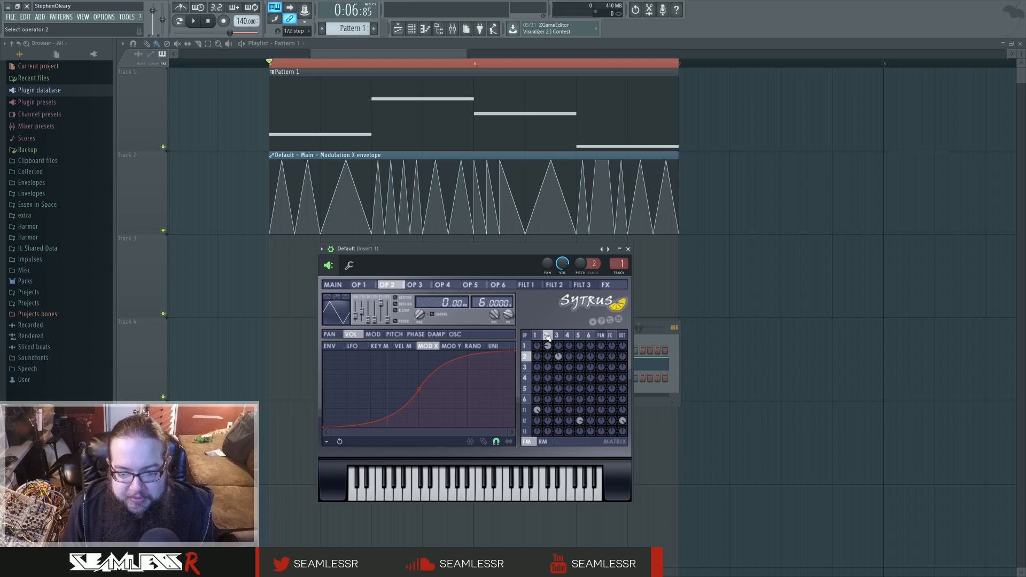
click(557, 336)
click(568, 336)
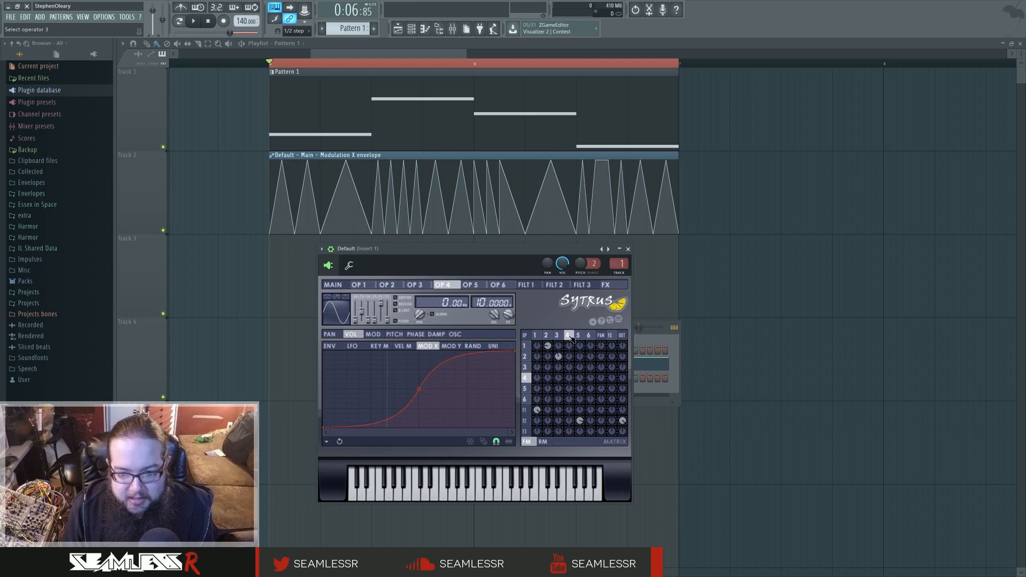
click(578, 336)
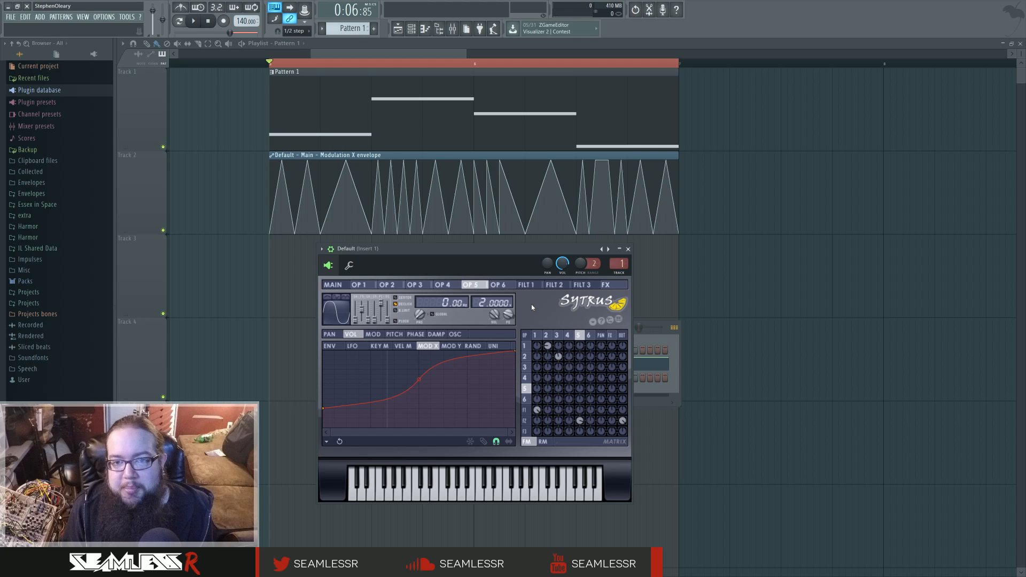
- Switch between filters 1 and 2 to compare their volume Mod X articulation
drag(522, 250, 526, 254)
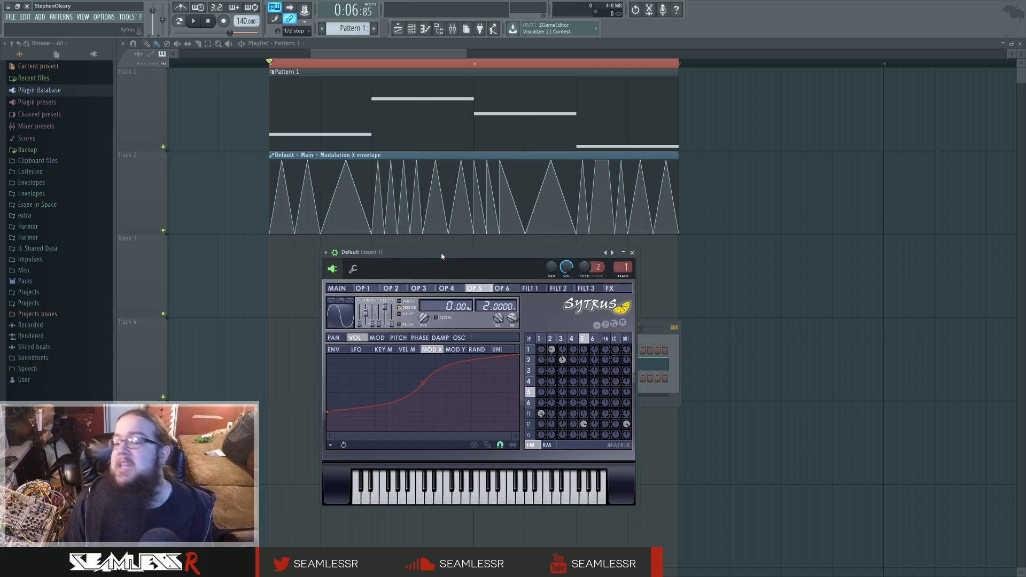
click(531, 424)
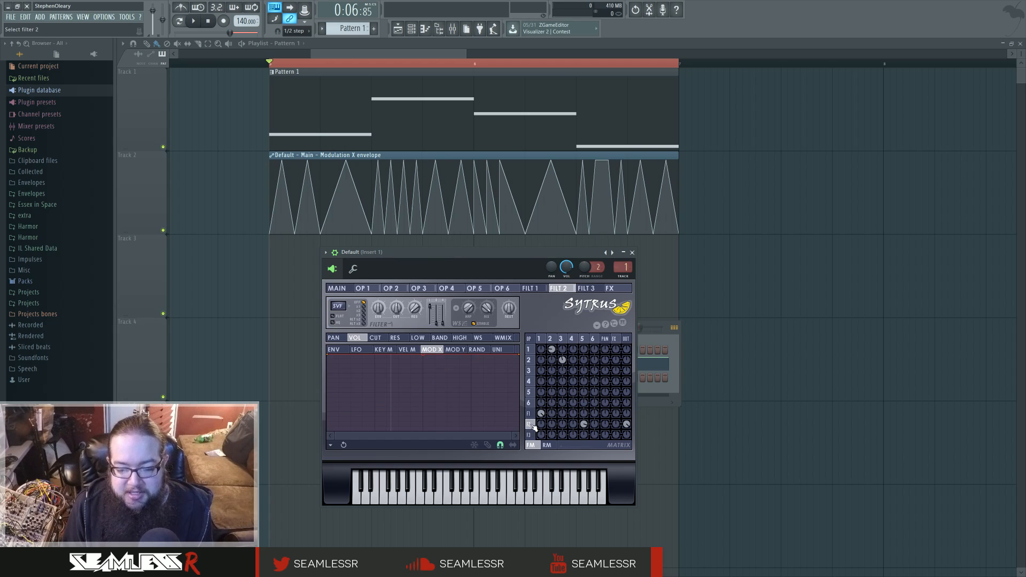
click(530, 417)
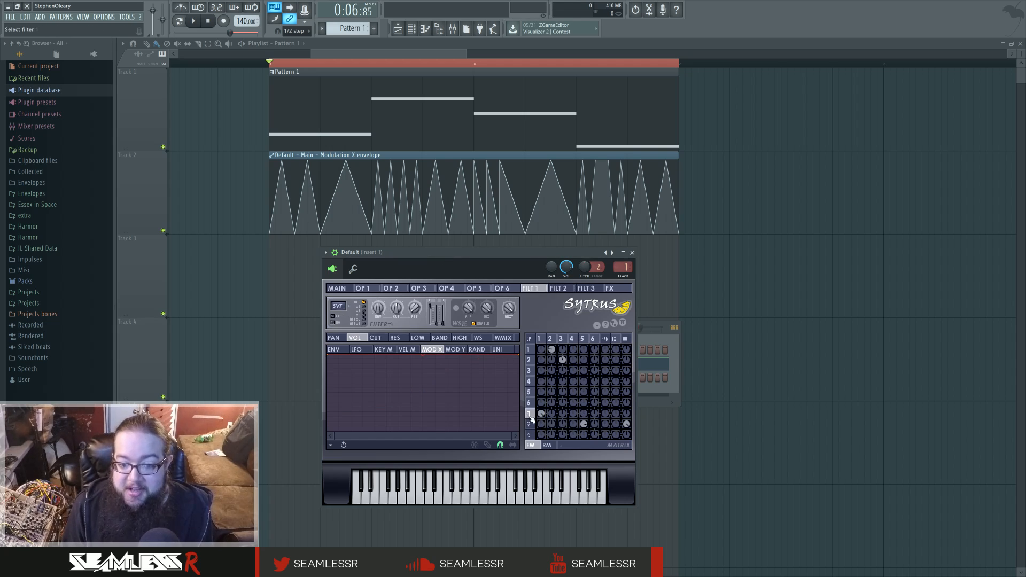
click(531, 424)
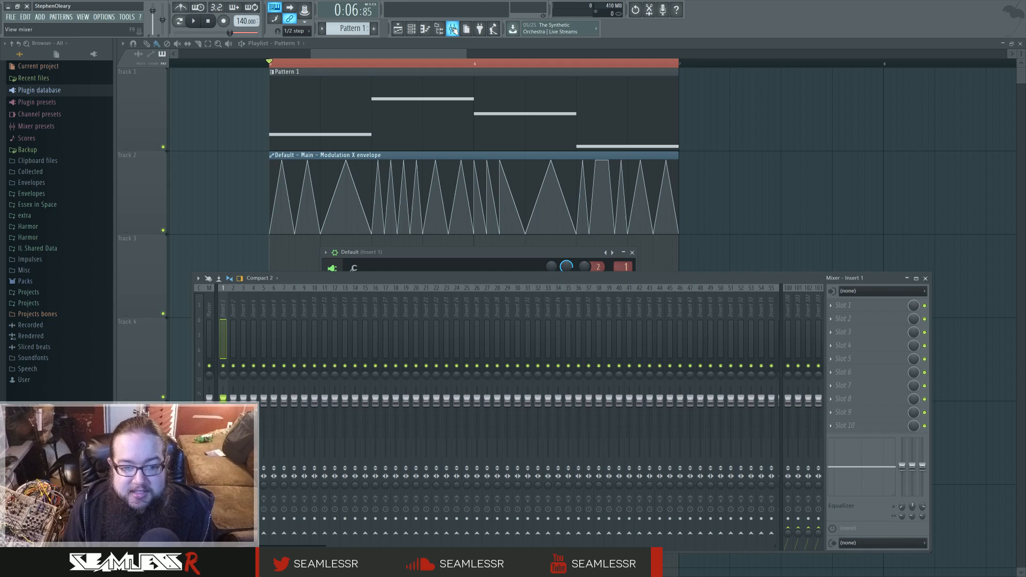
- Load Fruity parametric EQ 2 in the first effect slot of mixer Insert 1 and examine the playing pattern's spectrum in it
click(453, 28)
click(838, 316)
click(940, 374)
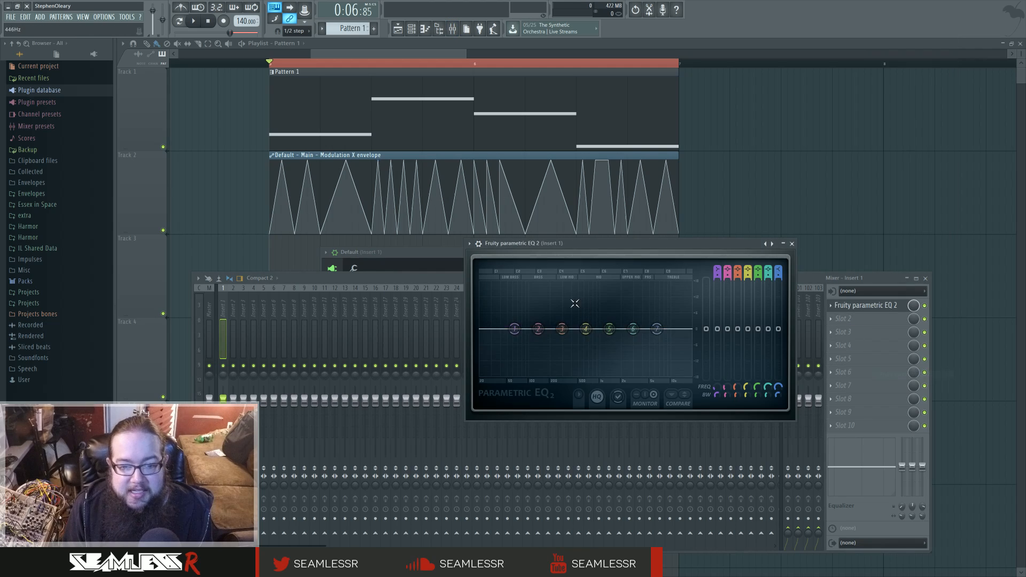
key(space)
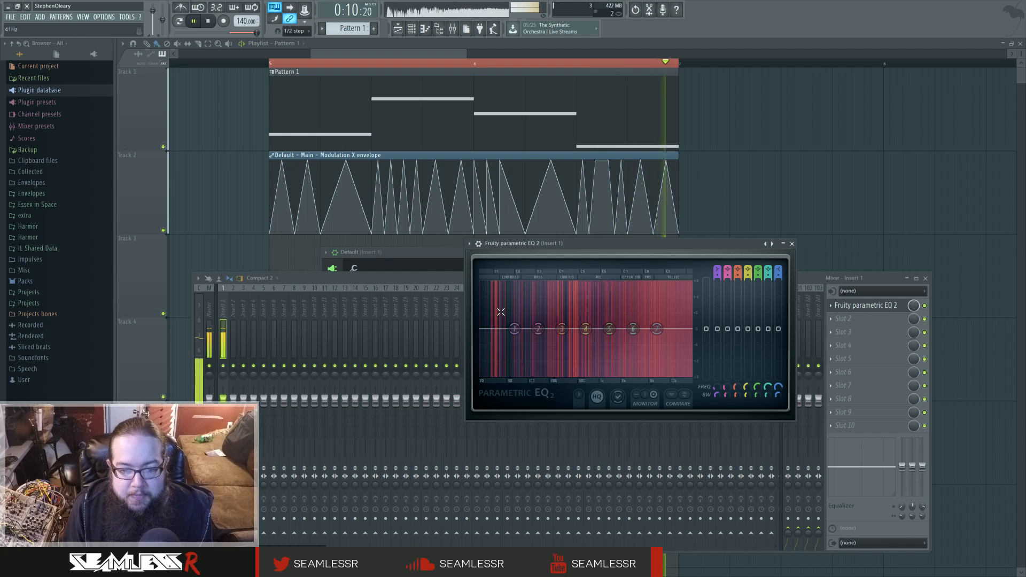
key(space)
click(792, 243)
click(498, 256)
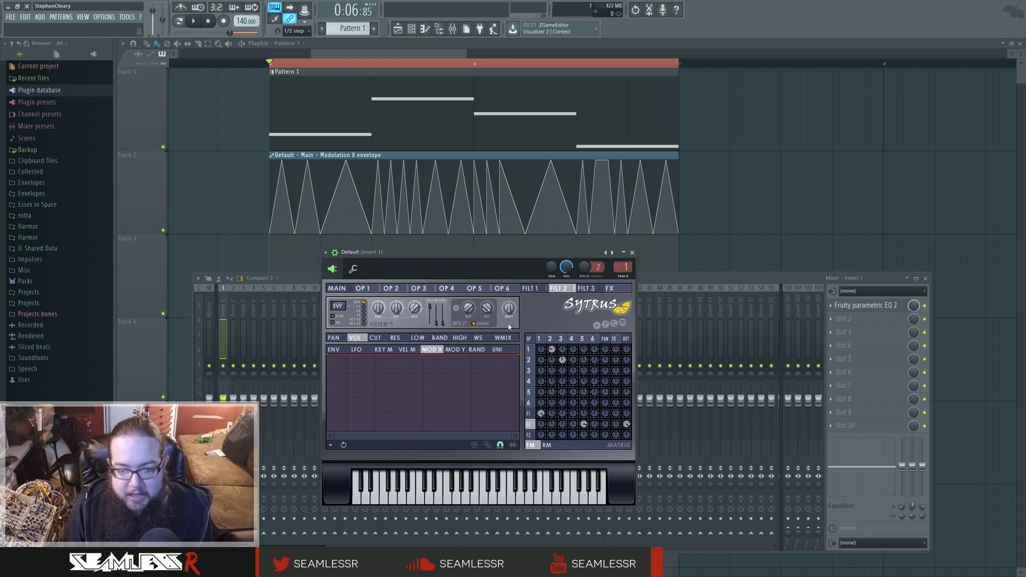
- Reroute operator 5 and the output send from filter 2 to filter 3 in the matrix
alt+click(583, 424)
drag(583, 435, 584, 401)
alt+click(626, 424)
drag(626, 435, 627, 401)
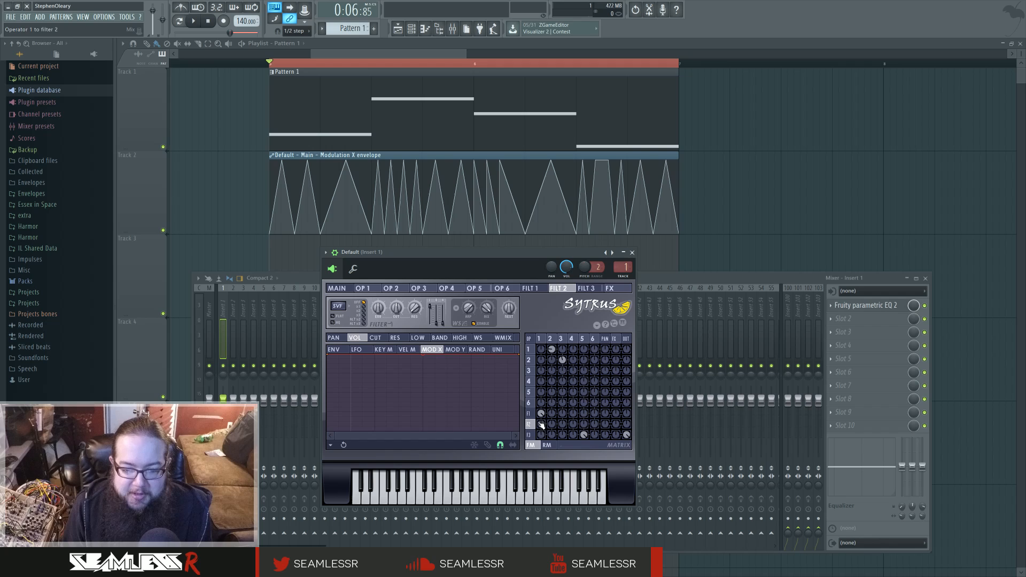
- Turn off filter 2's waveshaper and set its filter type to Vanilla high pass
click(529, 435)
click(479, 338)
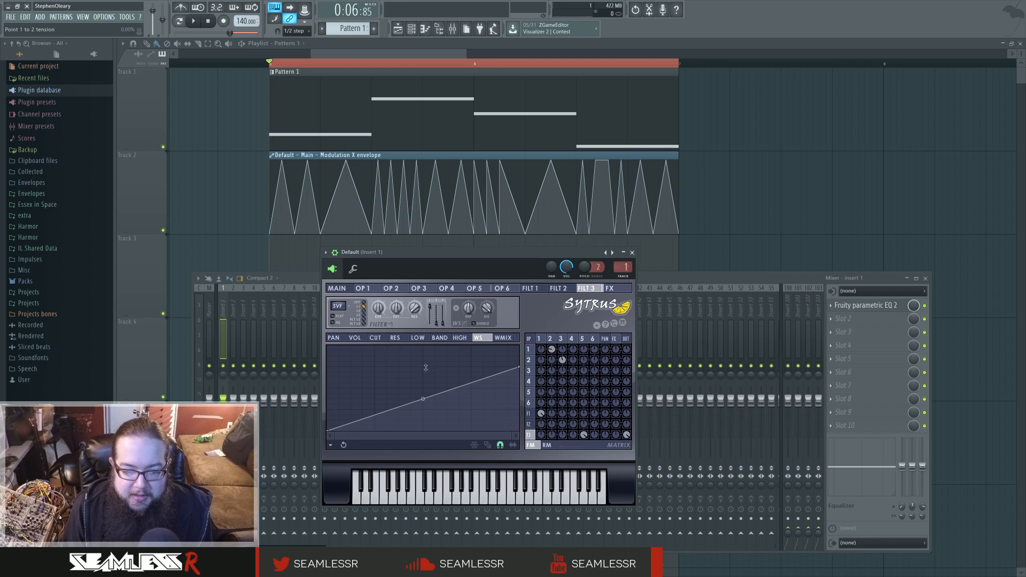
click(529, 424)
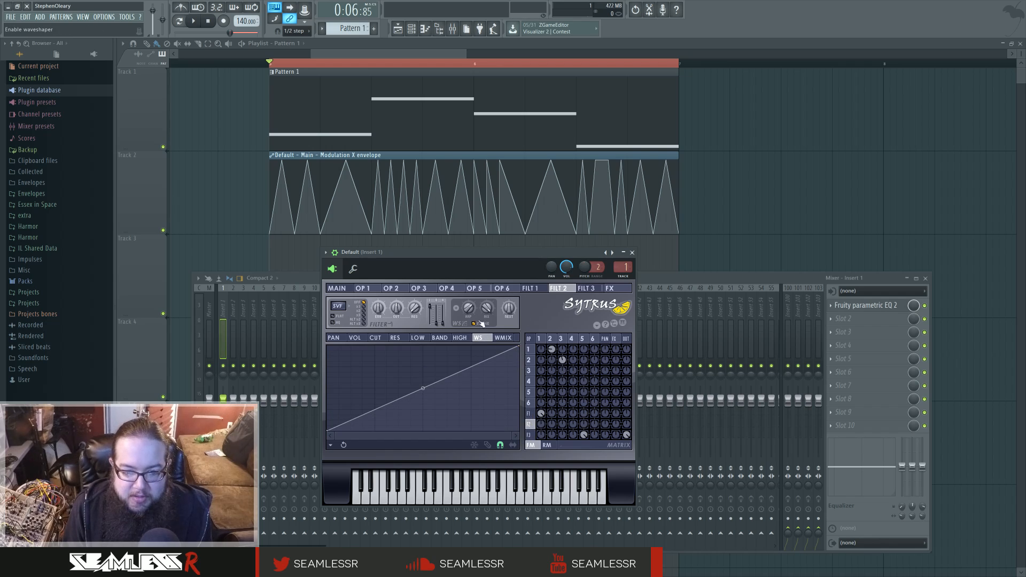
click(339, 306)
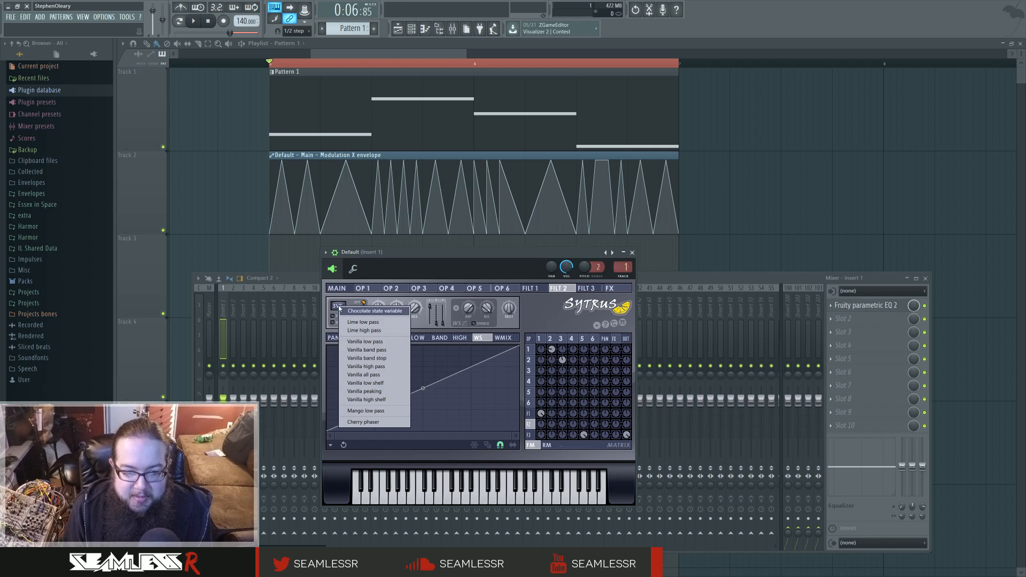
click(387, 368)
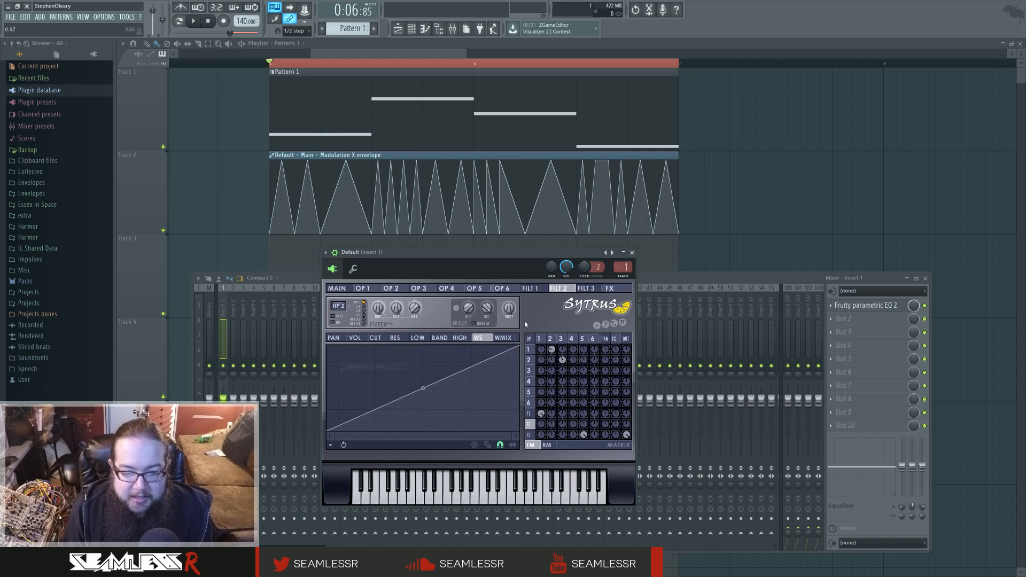
- Audition the pattern through the high-pass filter and check filter 3's waveshaper
key(space)
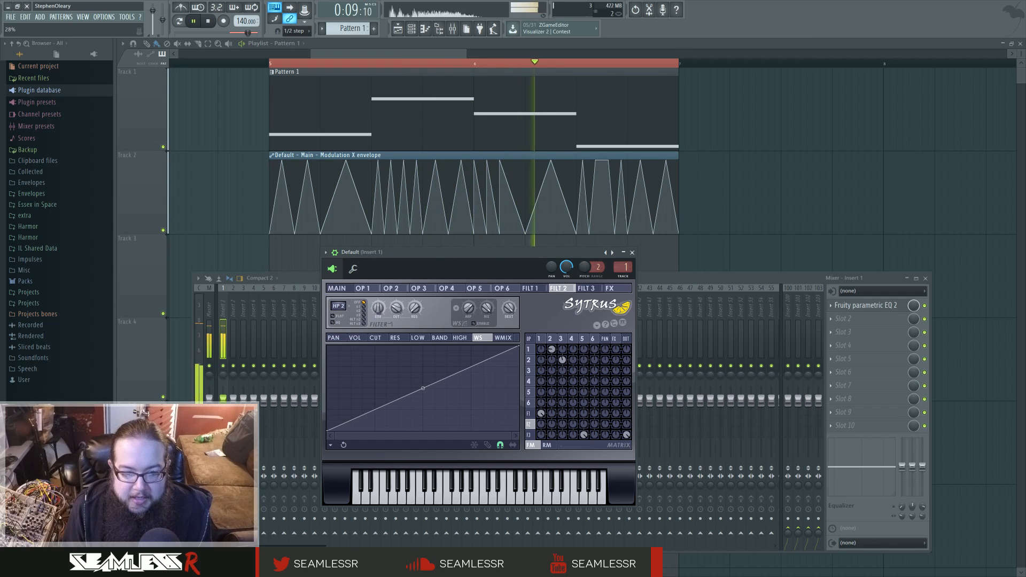
key(space)
click(587, 288)
key(space)
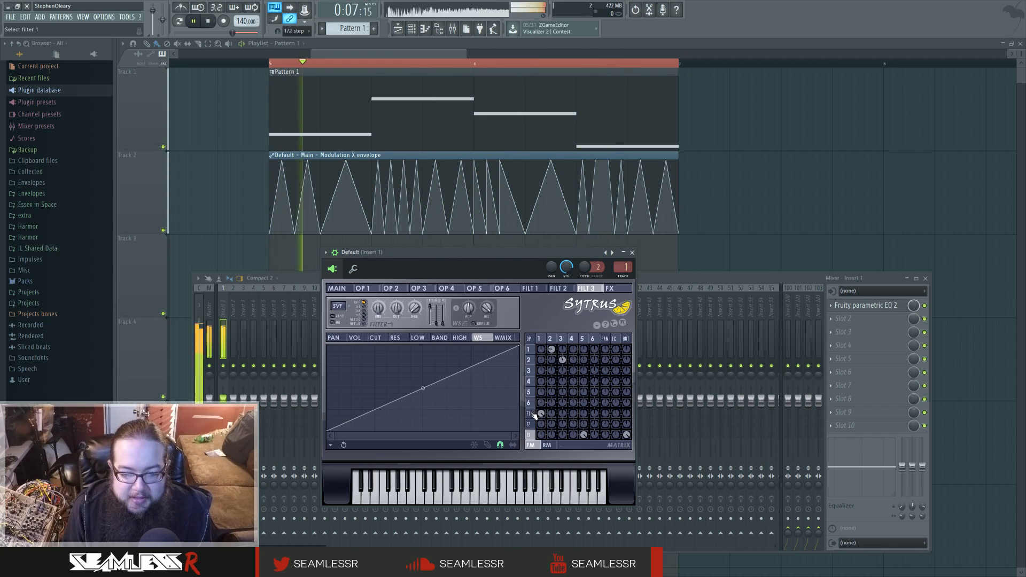
- Adjust filter 2's cutoff and choose the next slope option, auditioning the pattern
click(530, 424)
drag(397, 312, 397, 364)
key(space)
click(364, 306)
key(space)
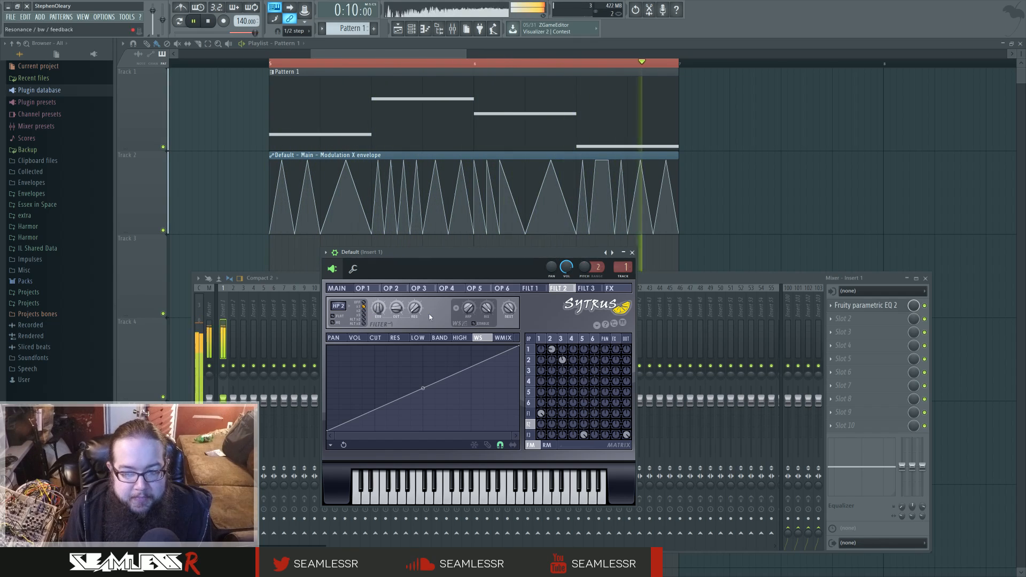
- Examine the filtered pattern's spectrum in Fruity parametric EQ 2 and return to the Sytrus editor
click(877, 307)
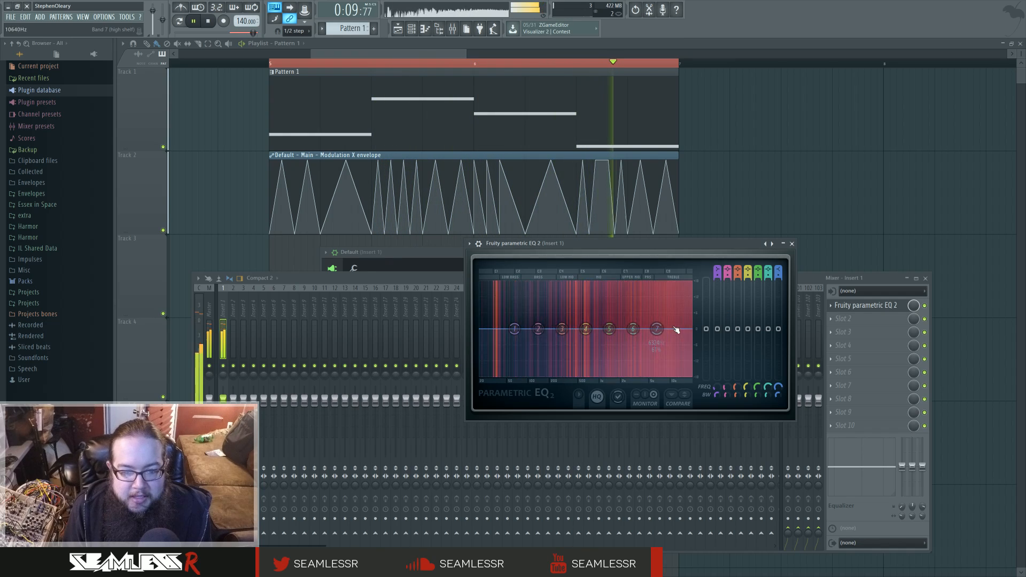
key(space)
click(792, 244)
click(513, 265)
- Readjust filter 2's high-pass cutoff while auditioning the pattern
key(space)
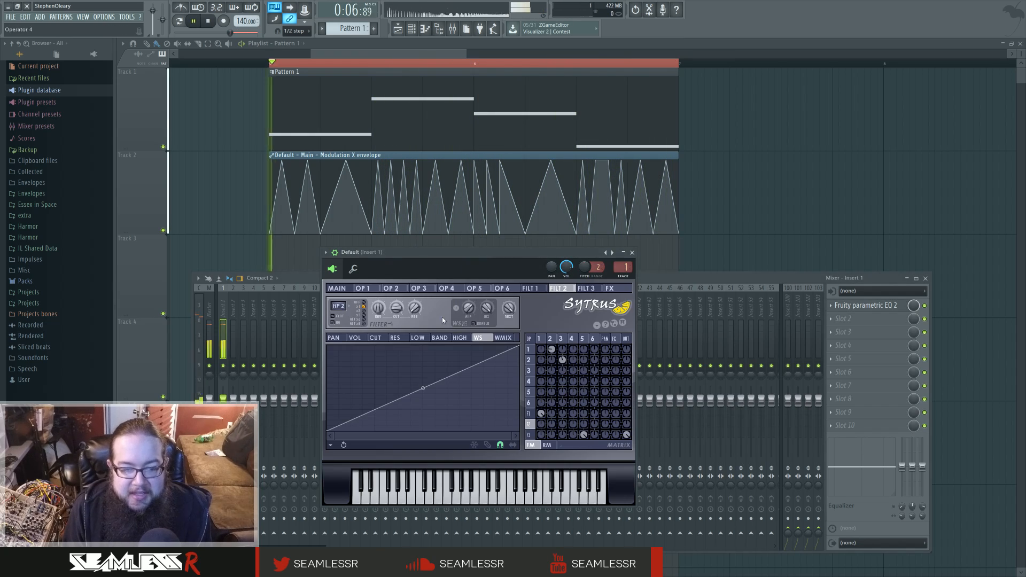
drag(397, 309, 398, 313)
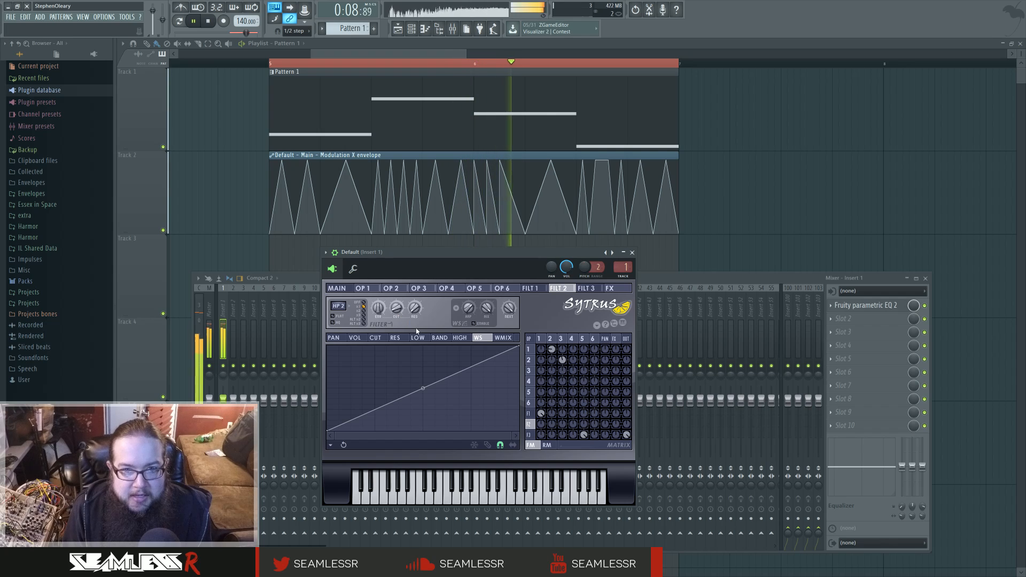
key(space)
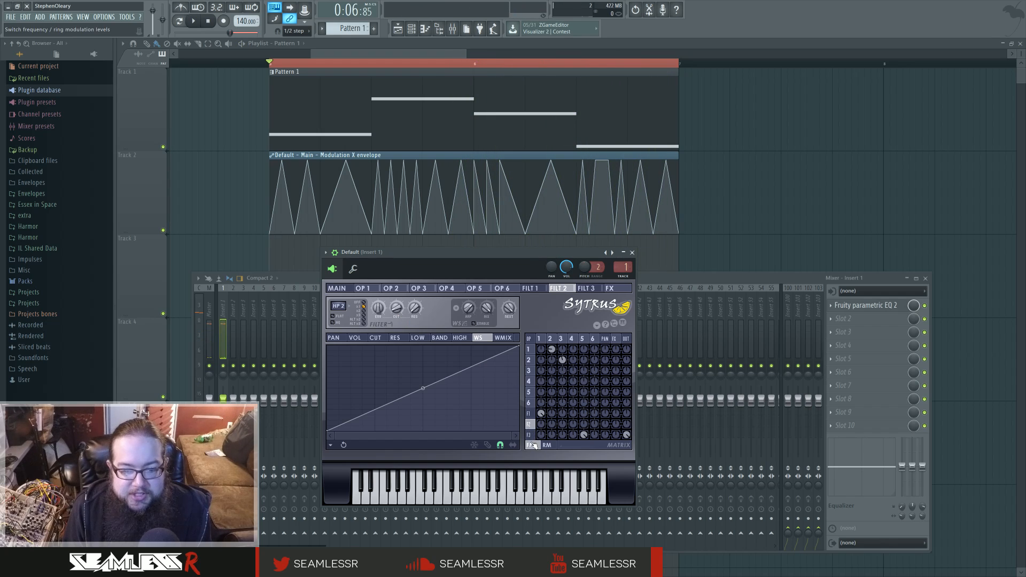
key(space)
key(space)
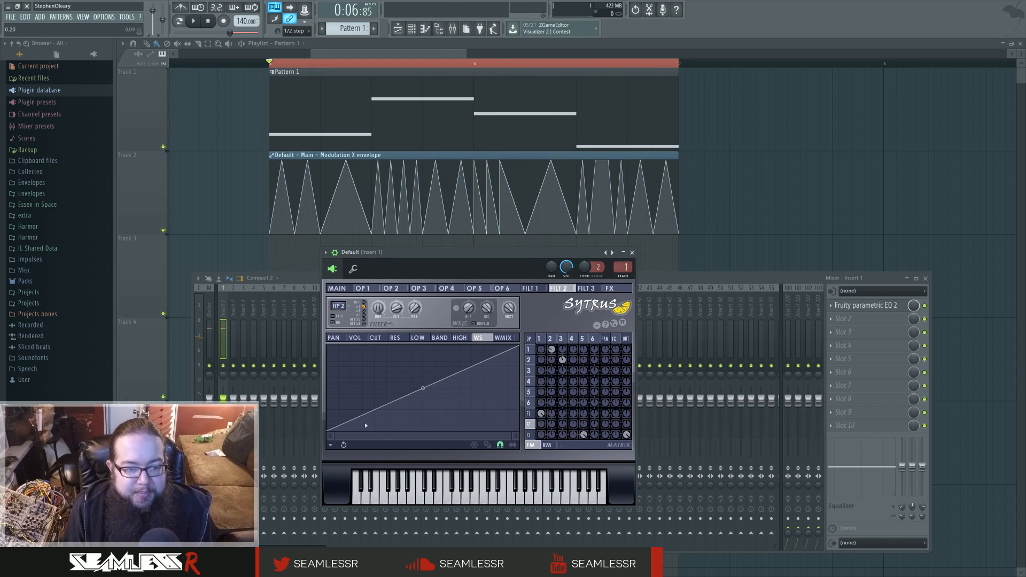
- Play the pattern once more while showing filter 3 and its output send in the matrix
key(space)
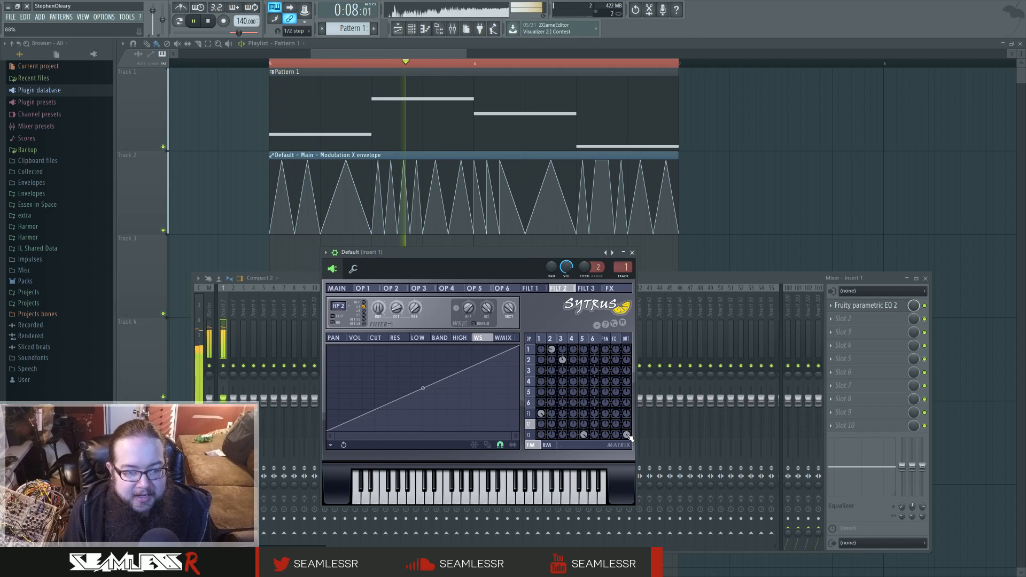
click(586, 288)
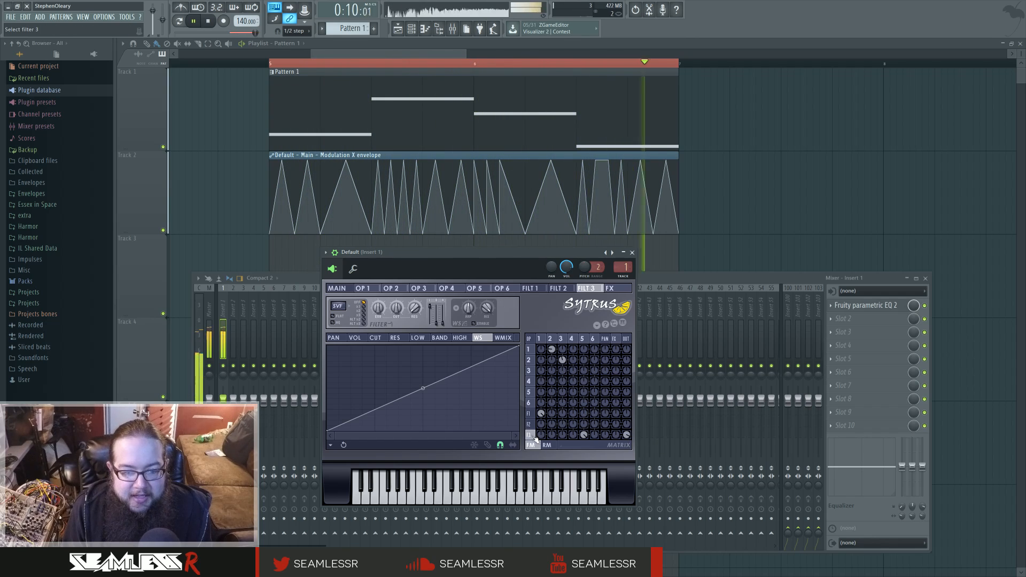
key(space)
- Compare filter 1's custom waveshaper with the waveshapers of filters 2 and 3
click(529, 414)
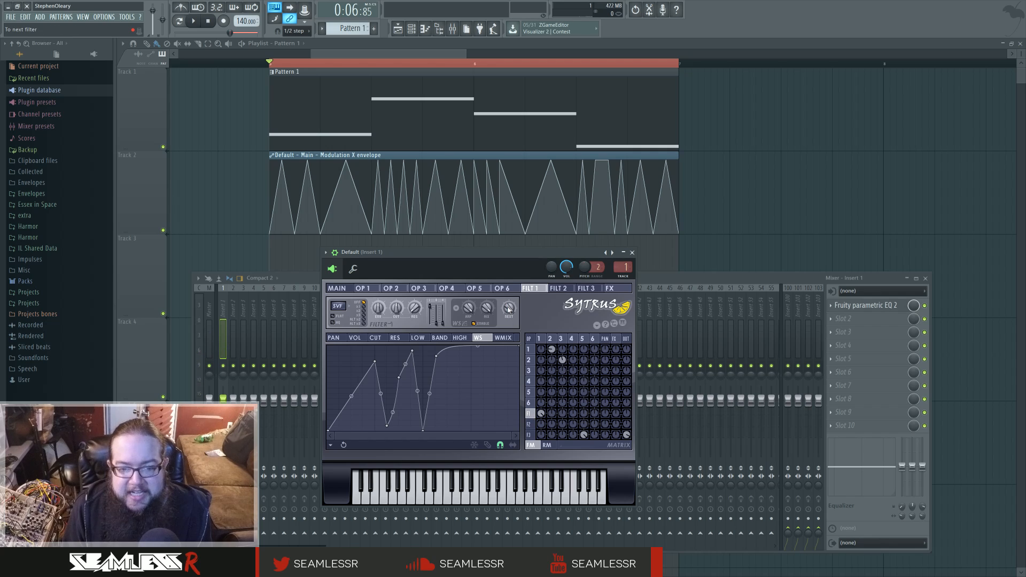
click(531, 435)
click(532, 424)
click(532, 415)
click(531, 424)
click(531, 415)
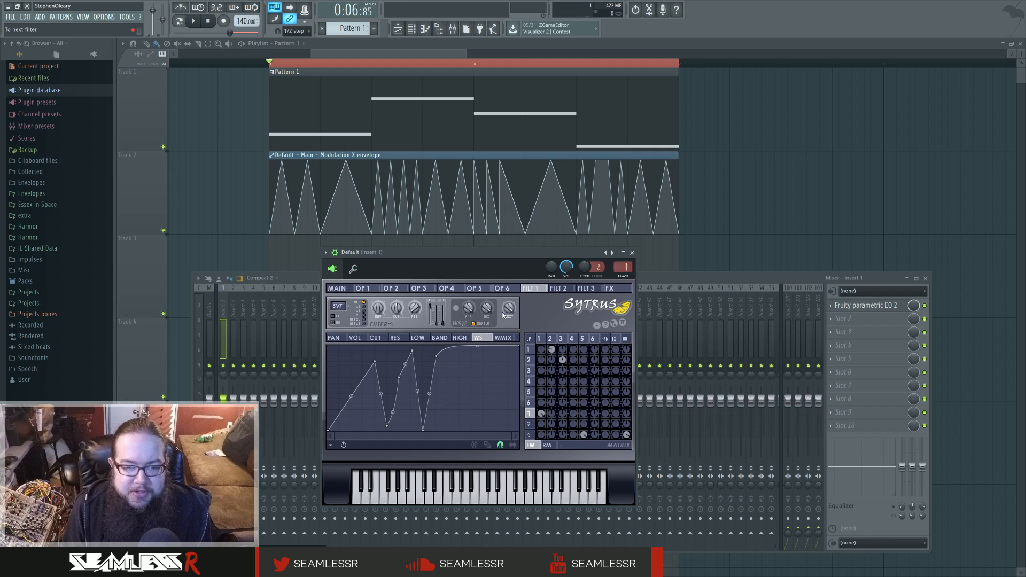
- Examine filter 1's send to the next filter, operator 3's oscillator and filter 2's high-pass settings
drag(506, 311, 516, 319)
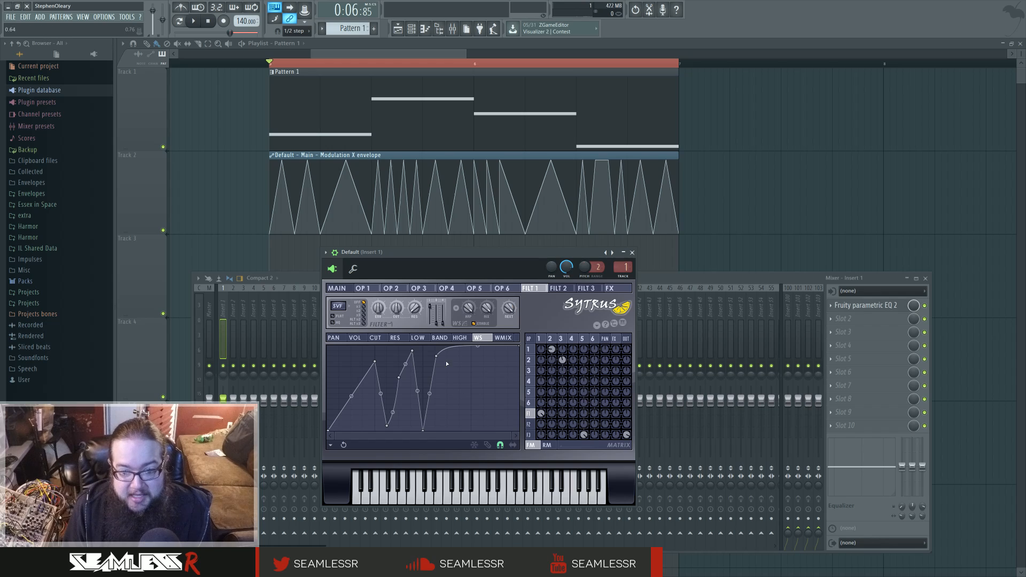
click(562, 340)
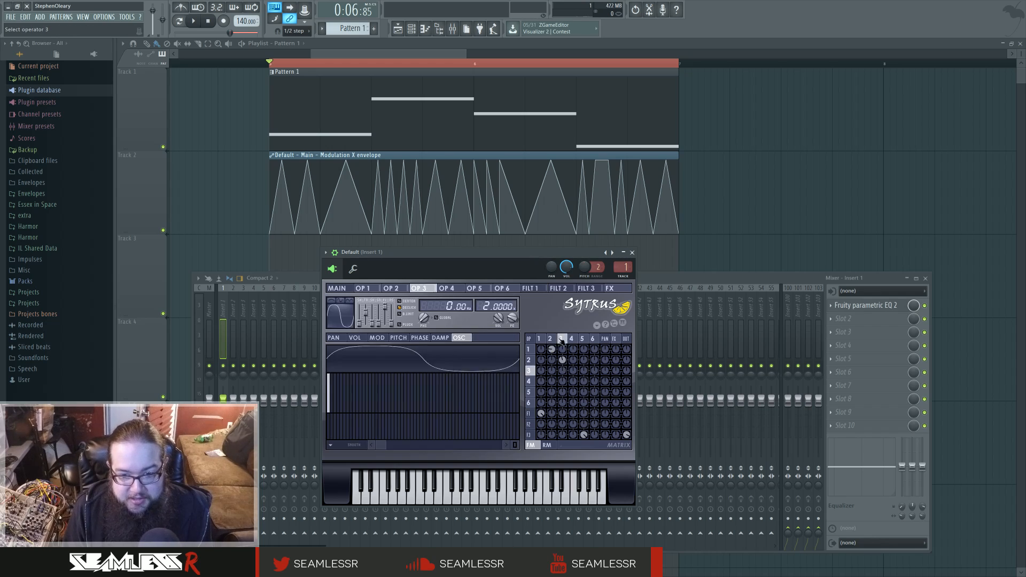
click(532, 423)
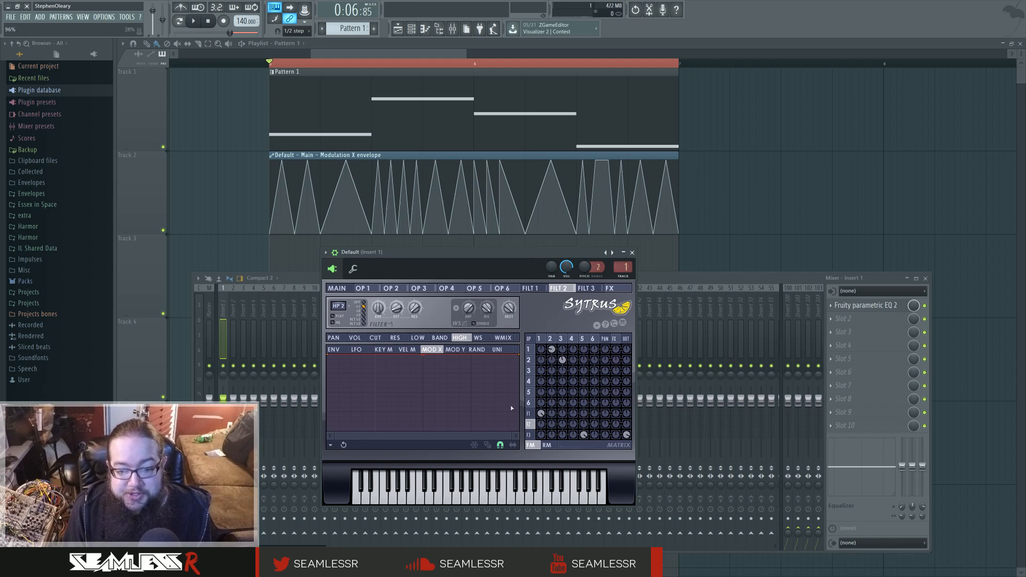
- Inspect filter 3's waveshaper and operator 5's oscillator, then return to filter 3's high-pass Mod X envelope
click(528, 435)
click(479, 338)
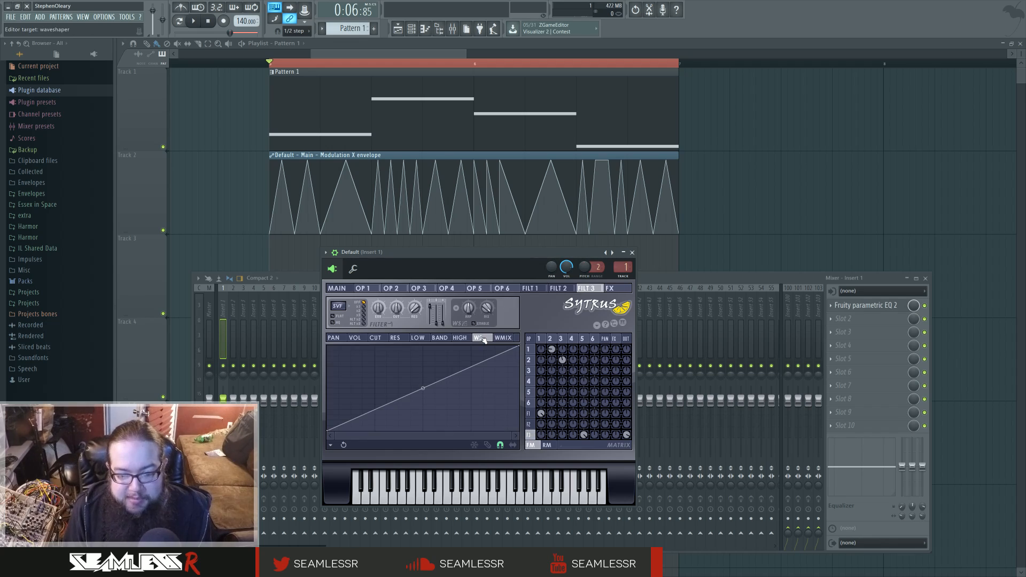
click(584, 339)
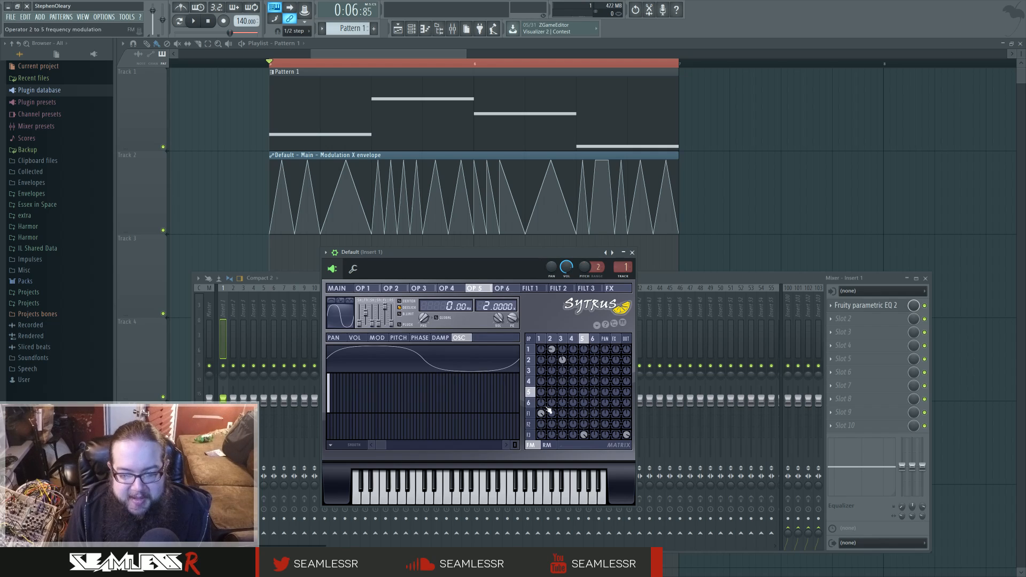
click(534, 426)
click(530, 436)
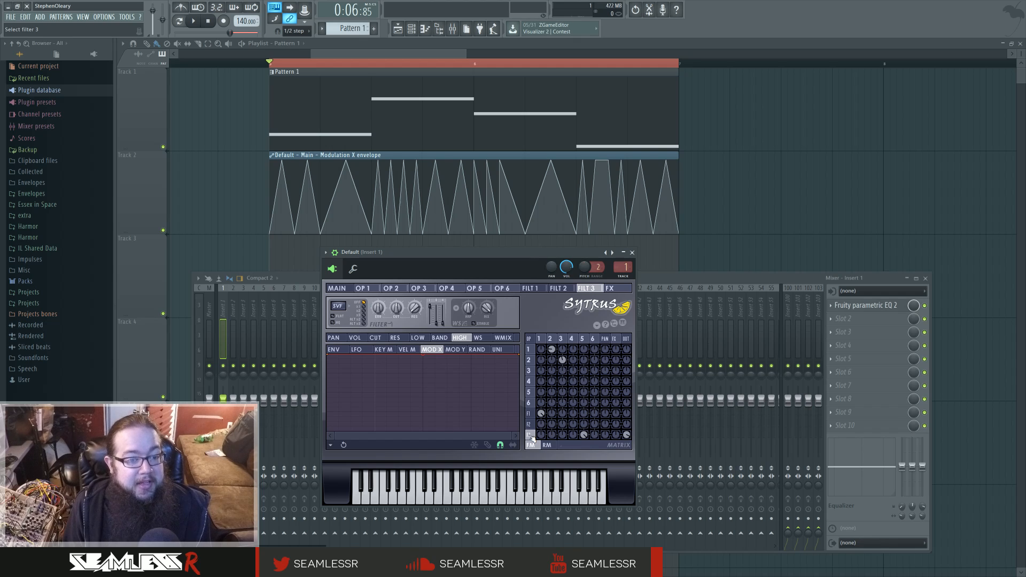
- Open Fruity parametric EQ 2 on the bass's mixer insert and play the pattern to view its frequency spectrum
click(860, 305)
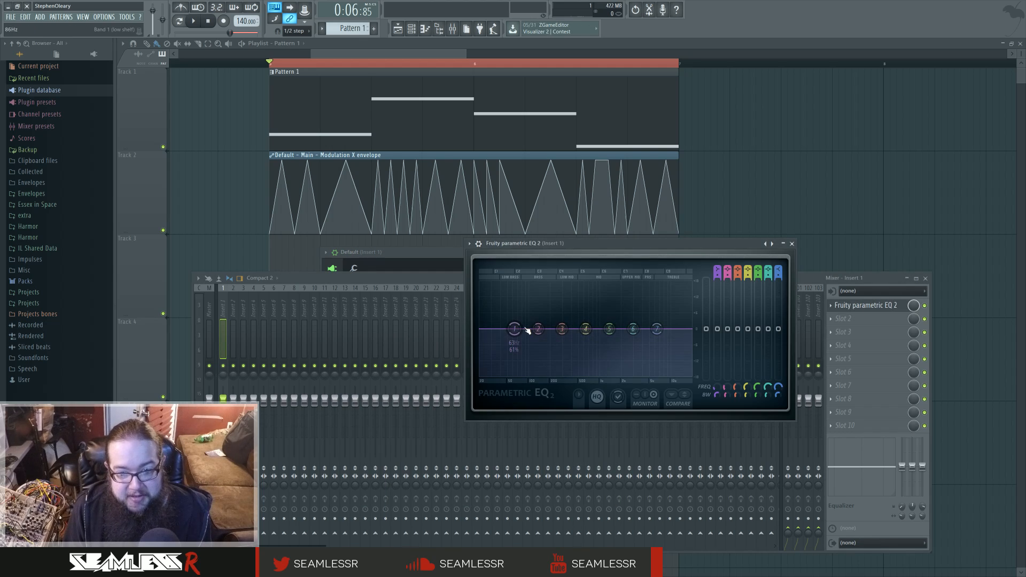
key(space)
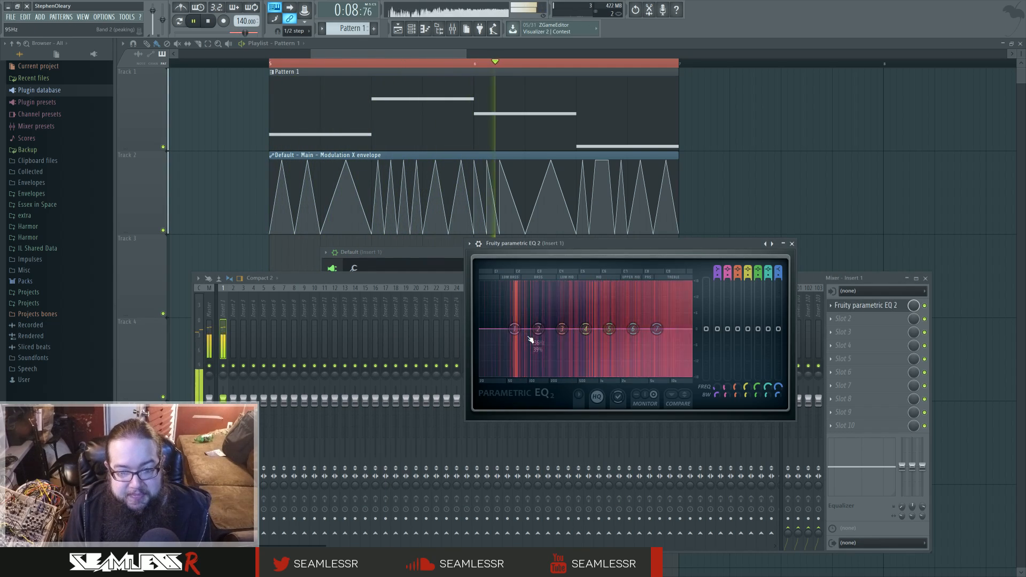
key(space)
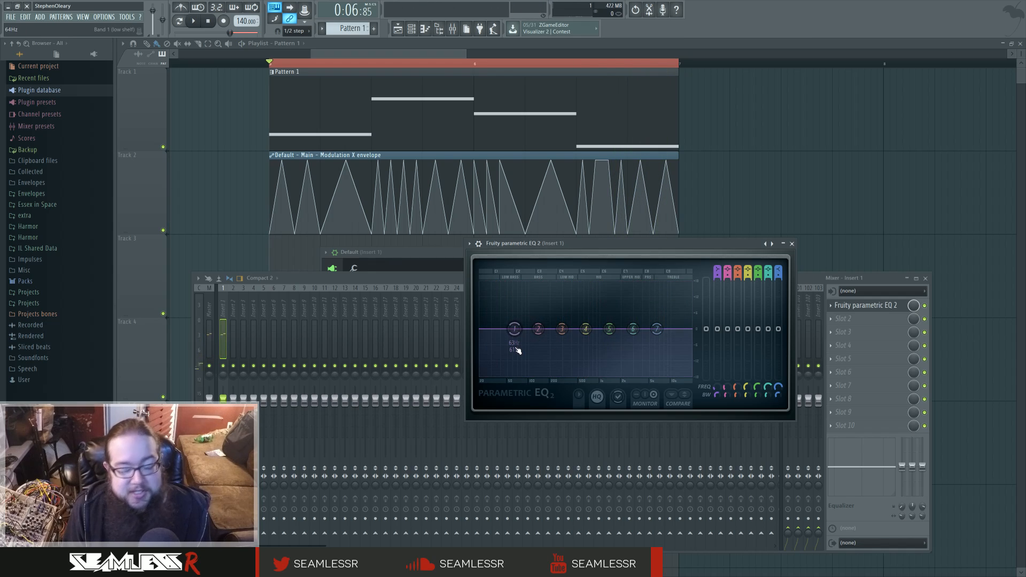
- Bring the Sytrus window in front of the equalizer and reposition it slightly over the mixer
click(427, 258)
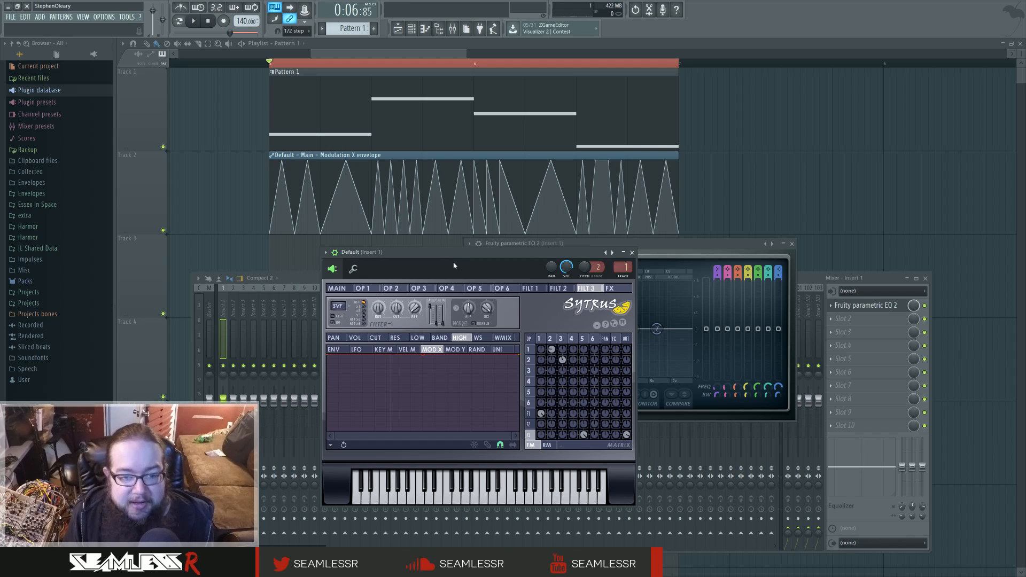
drag(462, 260, 484, 260)
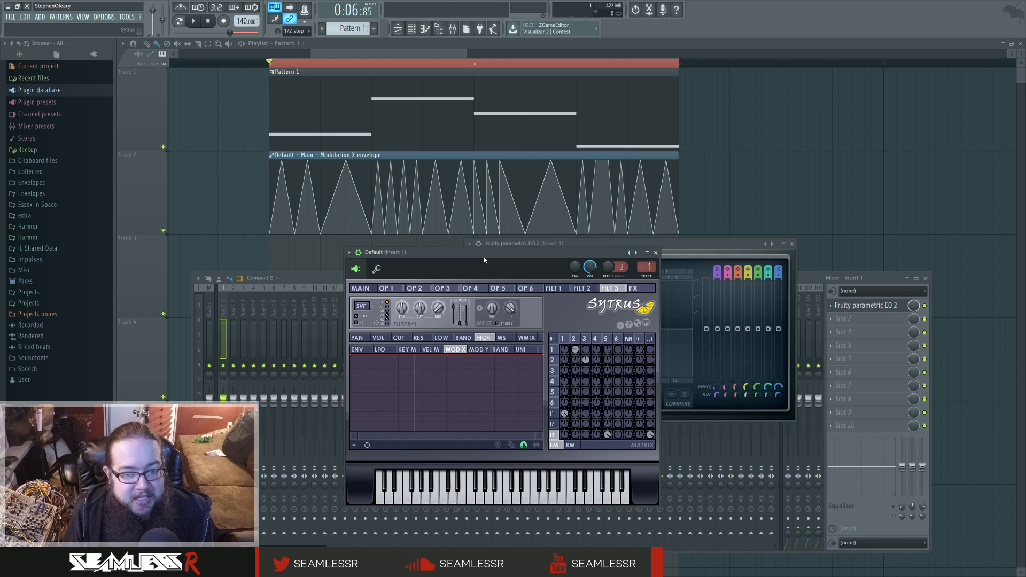
drag(484, 259, 500, 240)
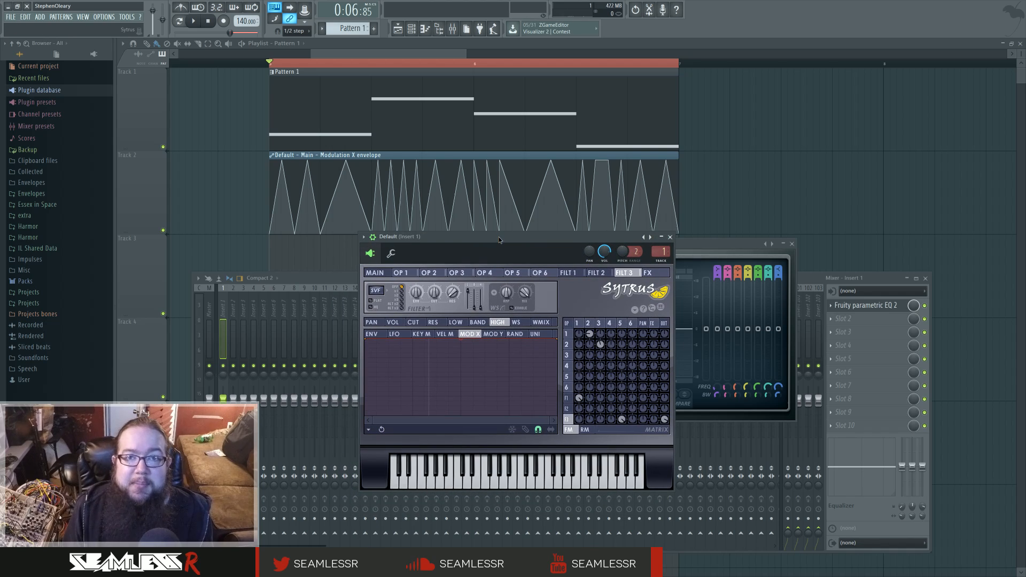